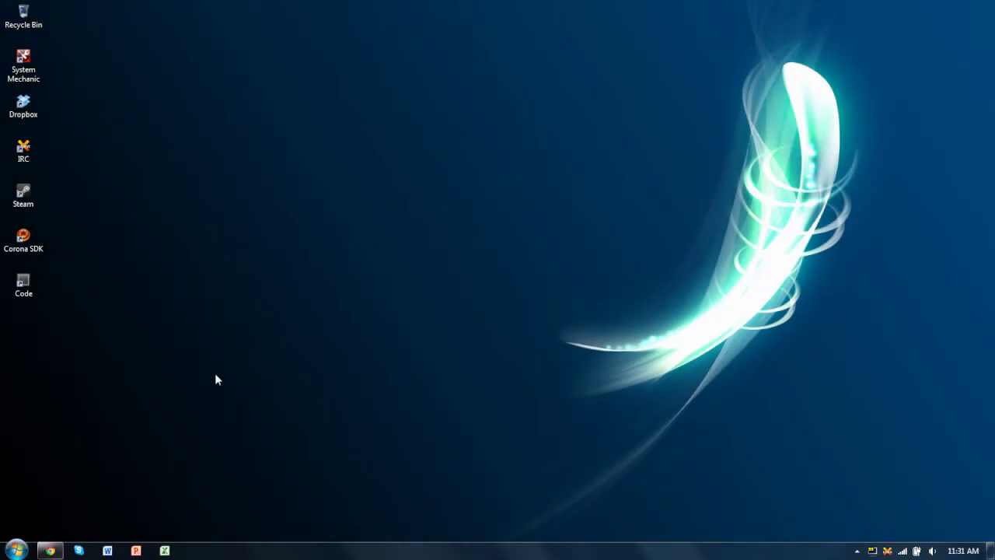
Open the Windows instructions in the Paintball topic's Installation section and read the manual Bukkit server steps.
click(50, 551)
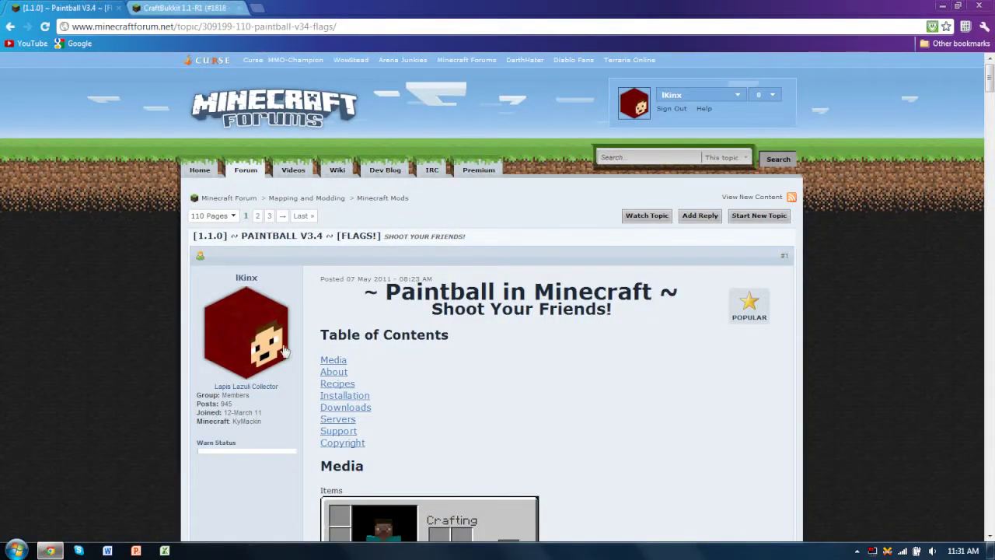
click(362, 397)
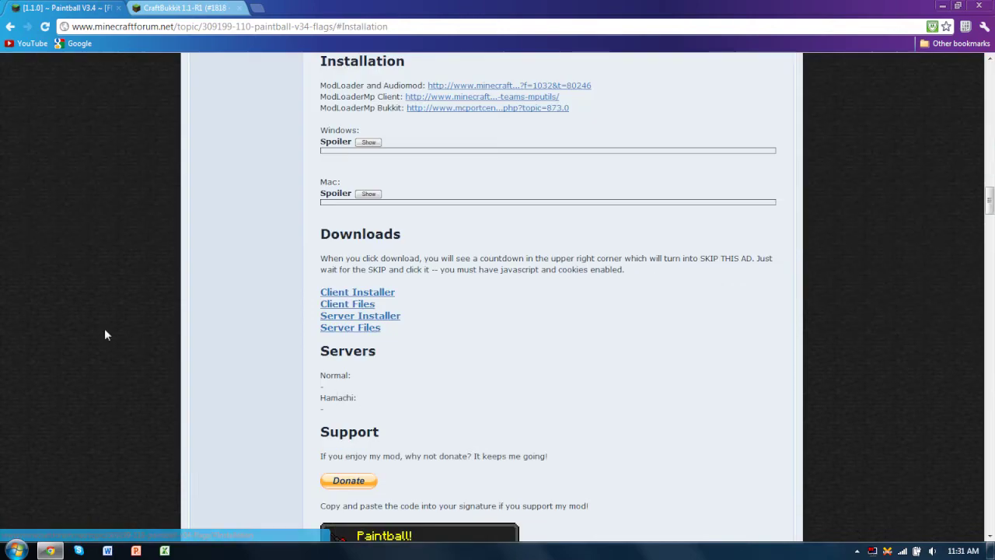
click(369, 142)
scroll(267, 215, down, 12)
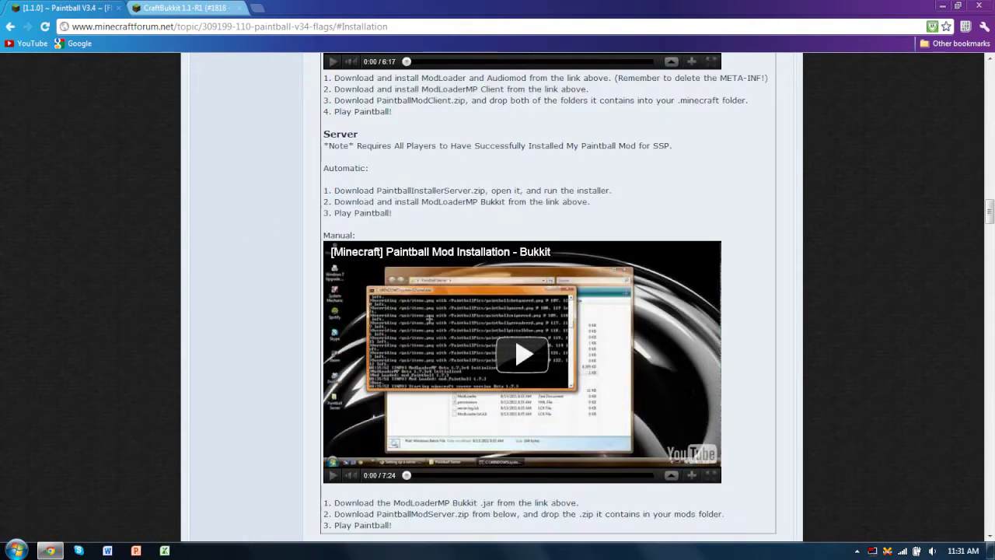
scroll(325, 235, down, 3)
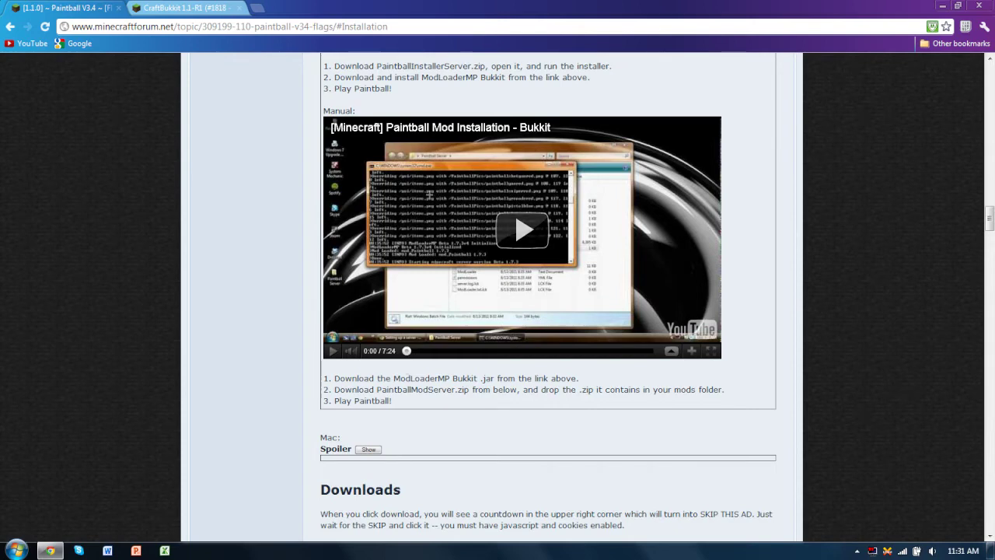
drag(346, 379, 579, 379)
click(494, 389)
Follow the ModLoaderMp Bukkit link from the Installation section and find the CraftBukkit Modded jar file list.
scroll(557, 389, up, 10)
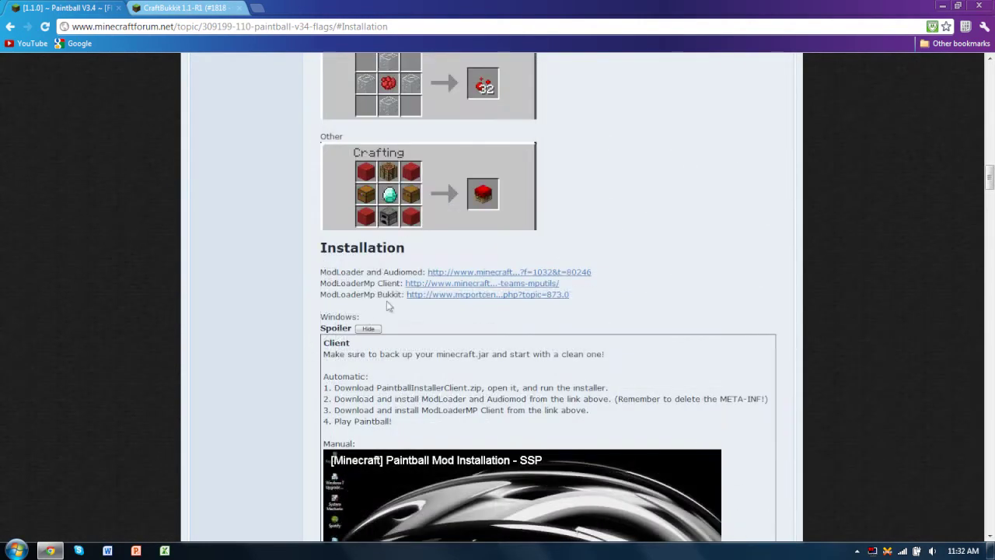
click(430, 296)
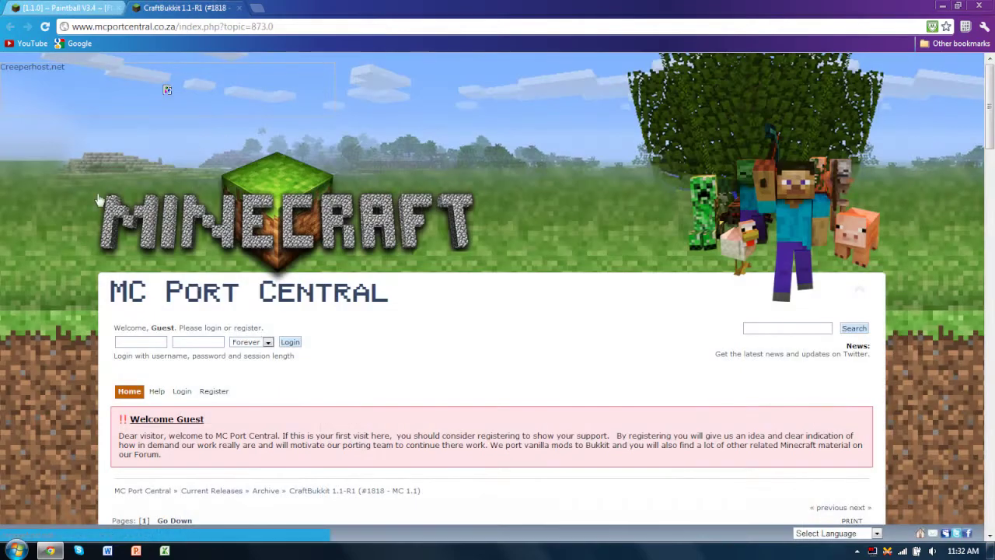
scroll(48, 219, down, 6)
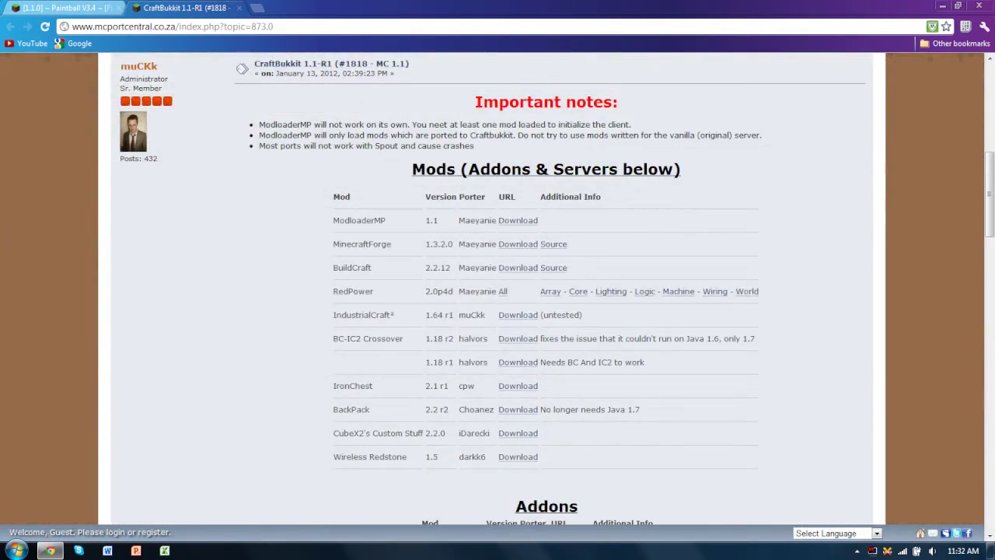
scroll(339, 88, up, 2)
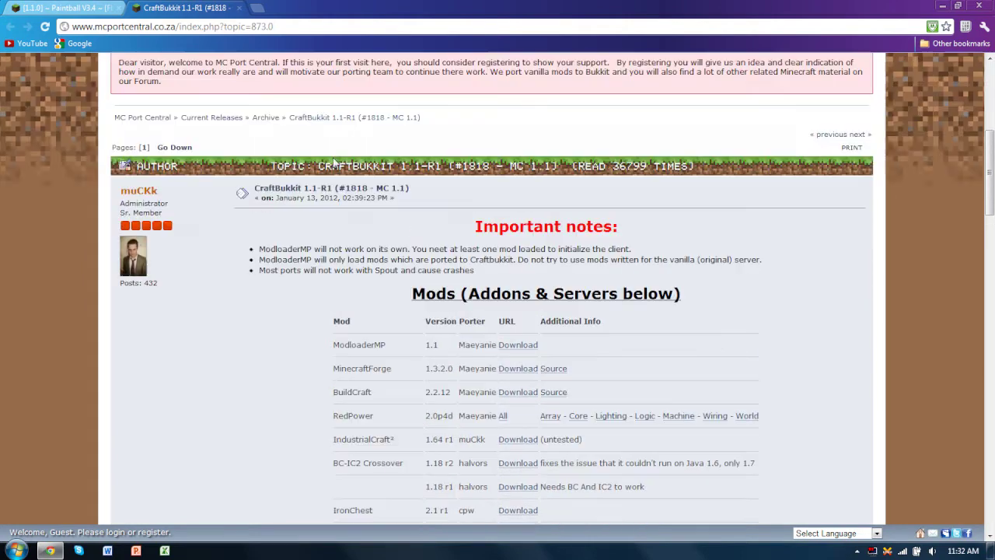
scroll(351, 210, down, 2)
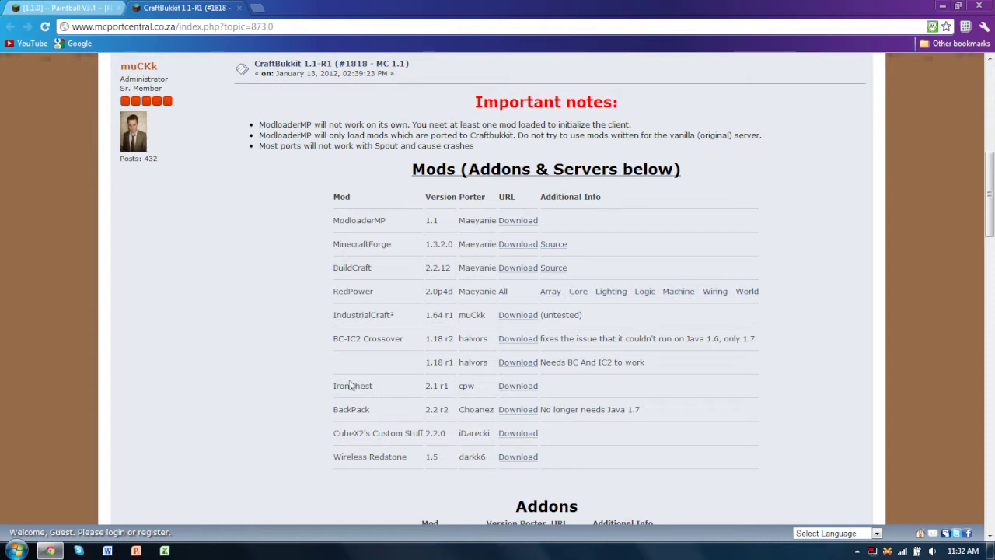
scroll(270, 202, down, 9)
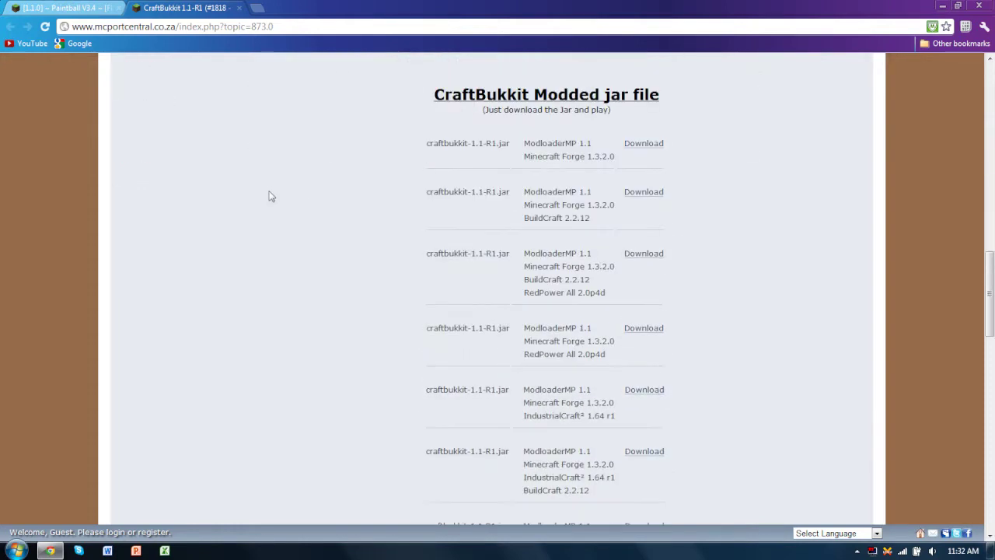
scroll(290, 210, up, 3)
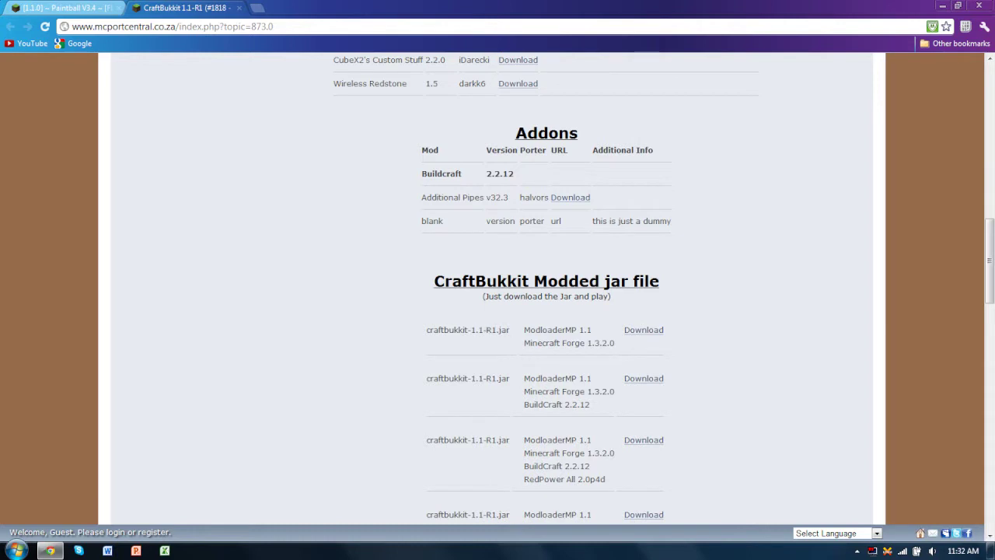
Open the download page for the craftbukkit-1.1-R1.jar that bundles only ModloaderMP 1.1 and Minecraft Forge 1.3.2.0 in a new tab.
drag(426, 330, 492, 330)
click(479, 349)
drag(524, 329, 587, 330)
drag(524, 343, 614, 343)
click(614, 343)
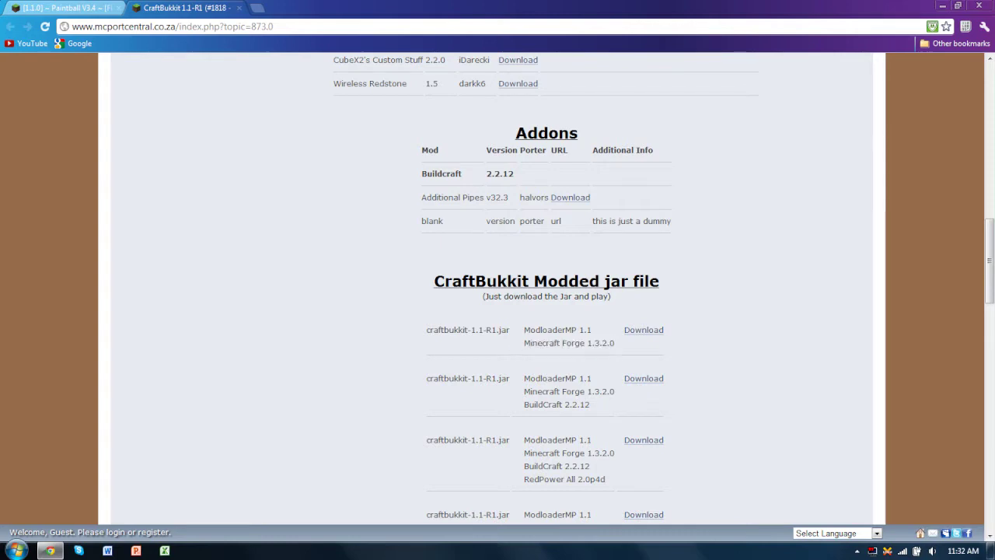
click(631, 330)
click(220, 6)
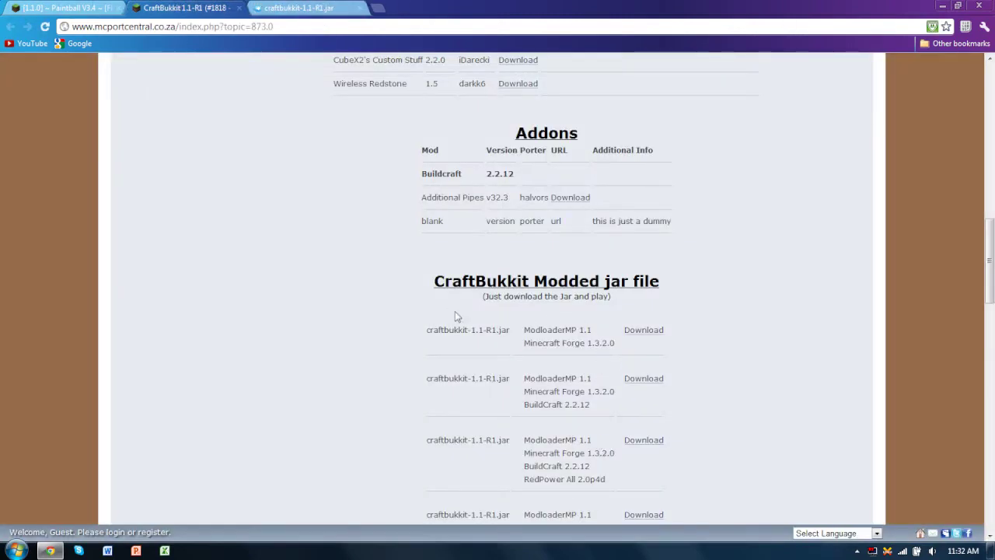
Look through the other modded jar bundles and download craftbukkit-1.1-R1.jar from its MediaFire page.
triple_click(457, 316)
click(611, 359)
scroll(566, 234, down, 3)
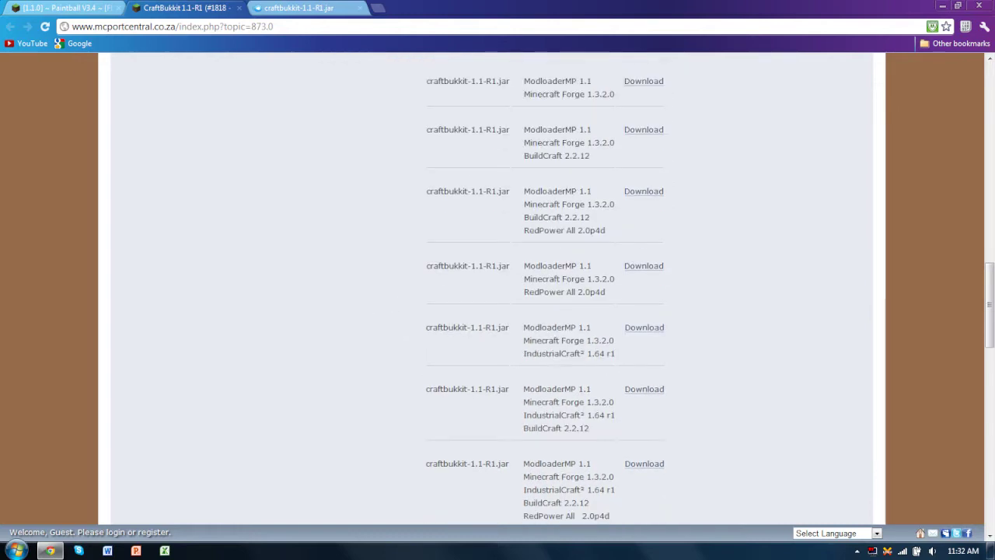
scroll(611, 322, down, 2)
scroll(612, 322, up, 5)
click(312, 6)
click(580, 286)
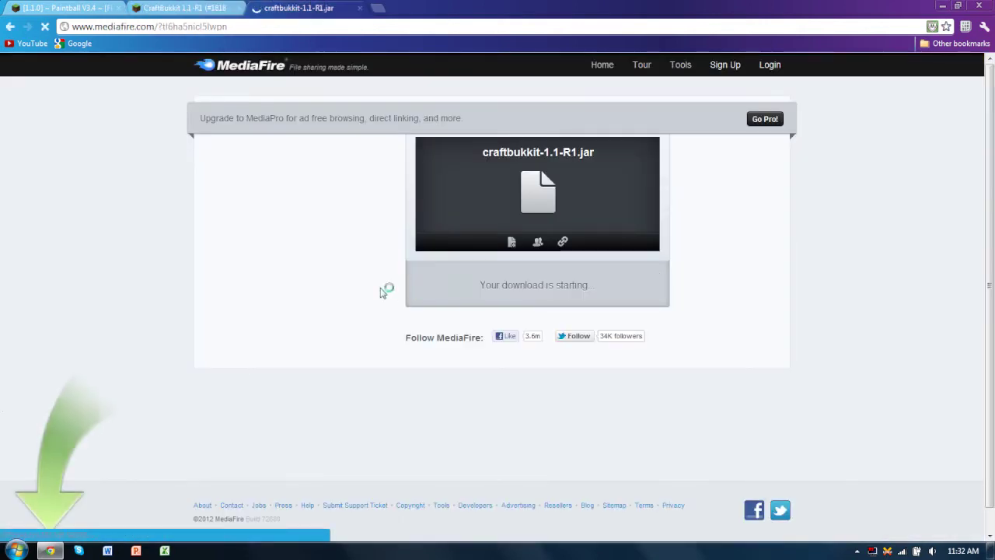
click(201, 528)
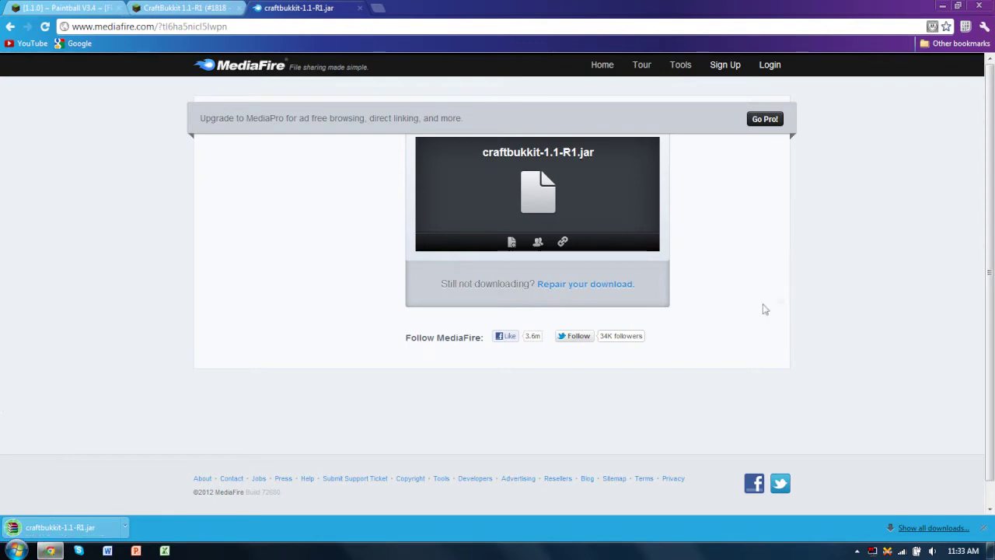
Return to the Paintball topic and read the manual server instruction about PaintballModServer.zip.
key(ctrl+shift+Tab)
key(ctrl+shift+Tab)
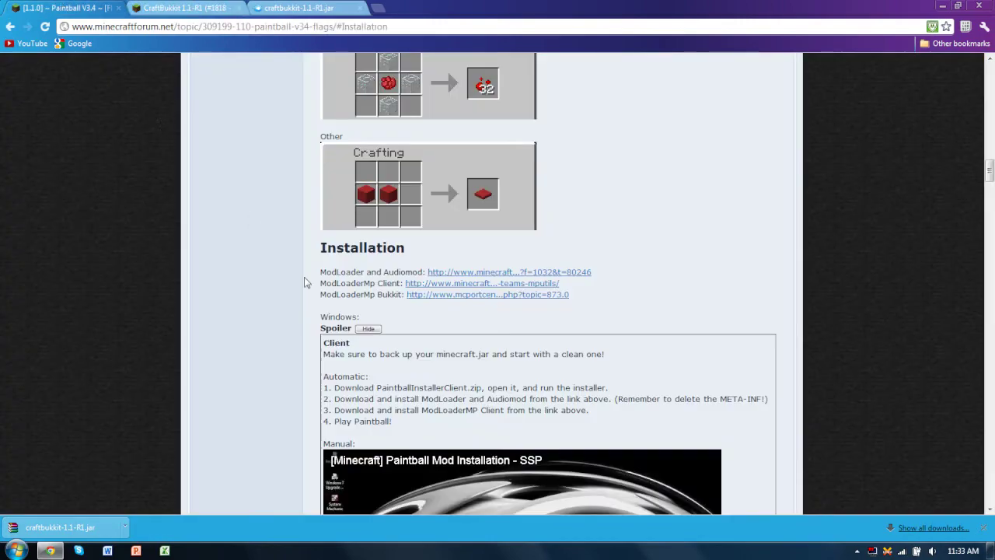
scroll(305, 283, down, 4)
scroll(305, 283, down, 8)
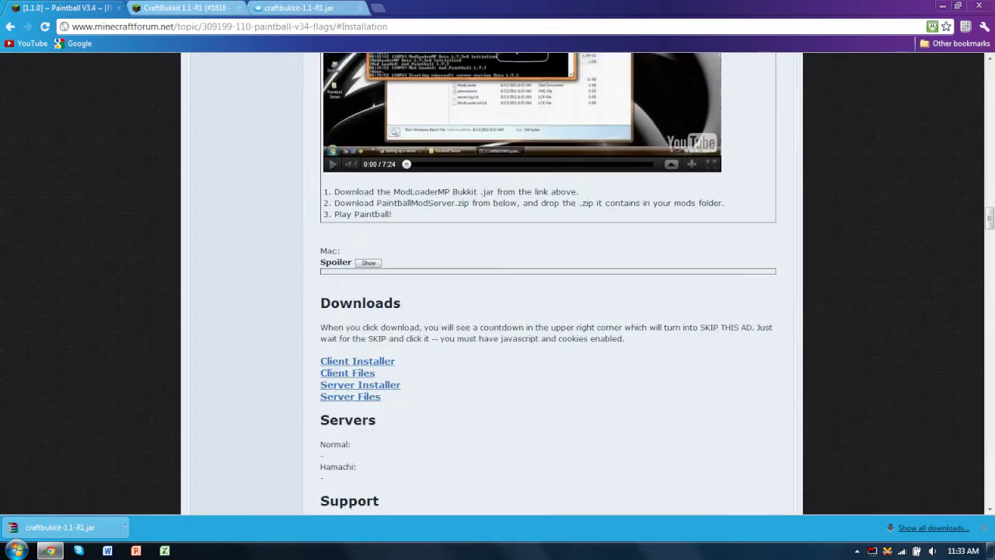
mouse_move(377, 203)
mouse_down()
mouse_move(580, 203)
mouse_move(576, 193)
mouse_move(630, 203)
mouse_up()
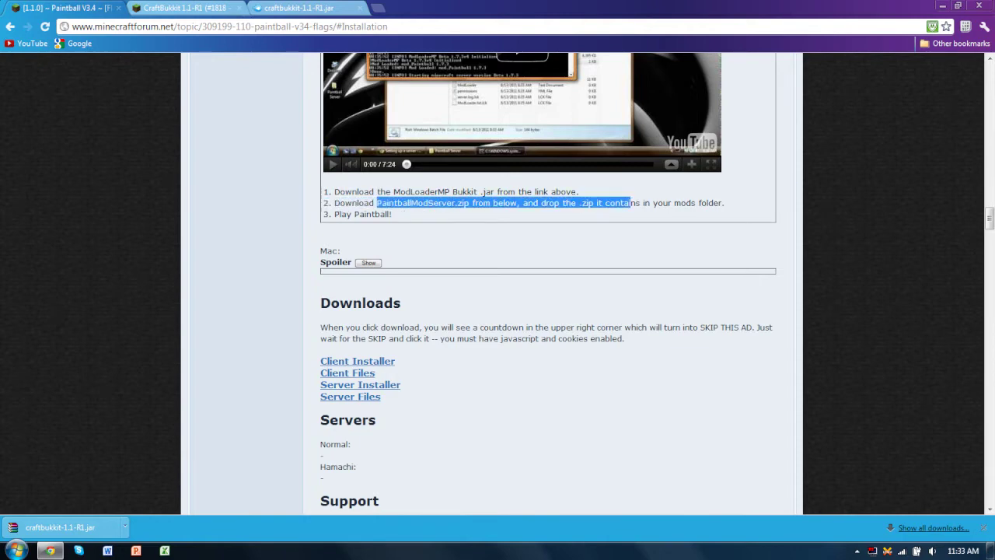
click(558, 229)
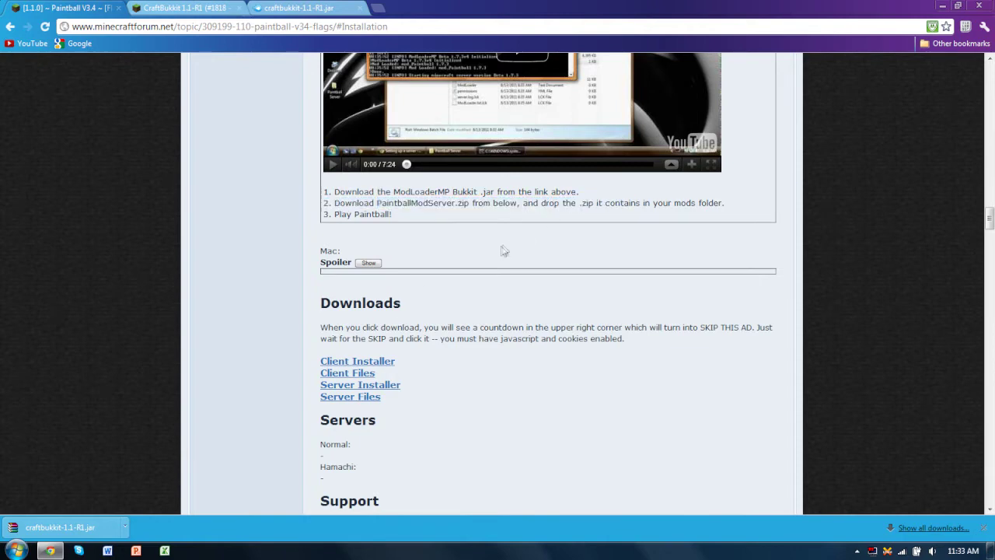
Download PaintballModServer.zip through the topic's Server Files link, opened in a new tab.
scroll(502, 251, down, 3)
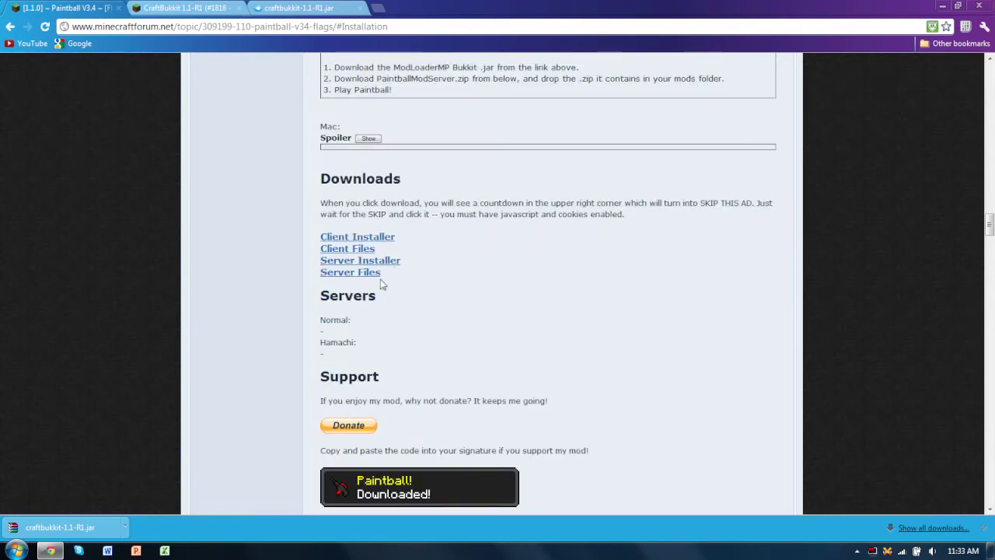
right_click(378, 276)
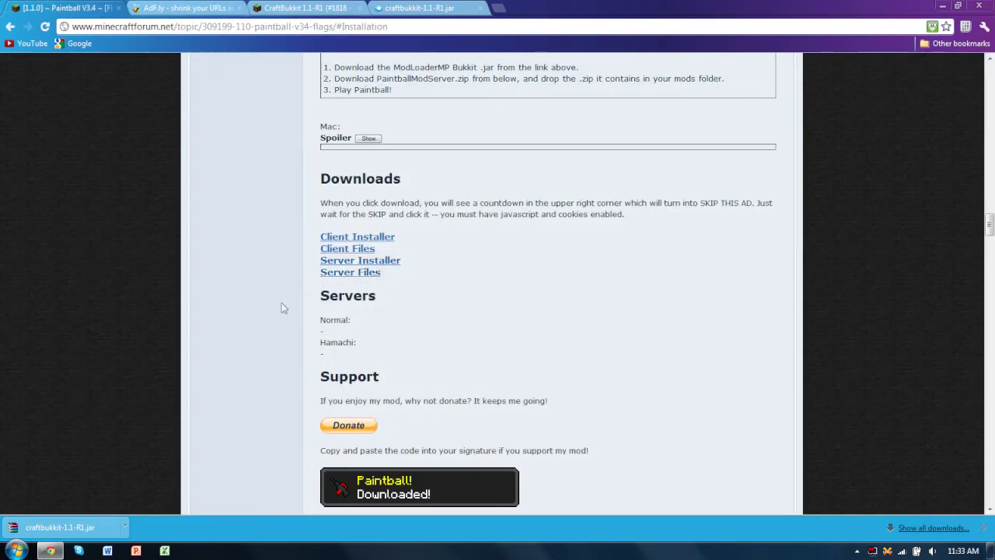
click(185, 8)
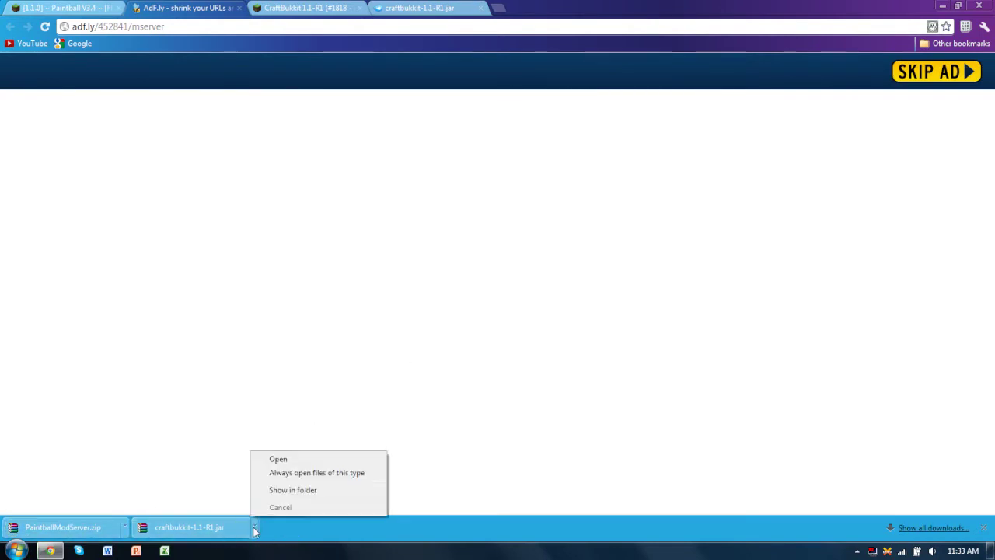
Show the downloaded craftbukkit-1.1-R1 jar in its folder and rename it to Bukkit.
click(293, 490)
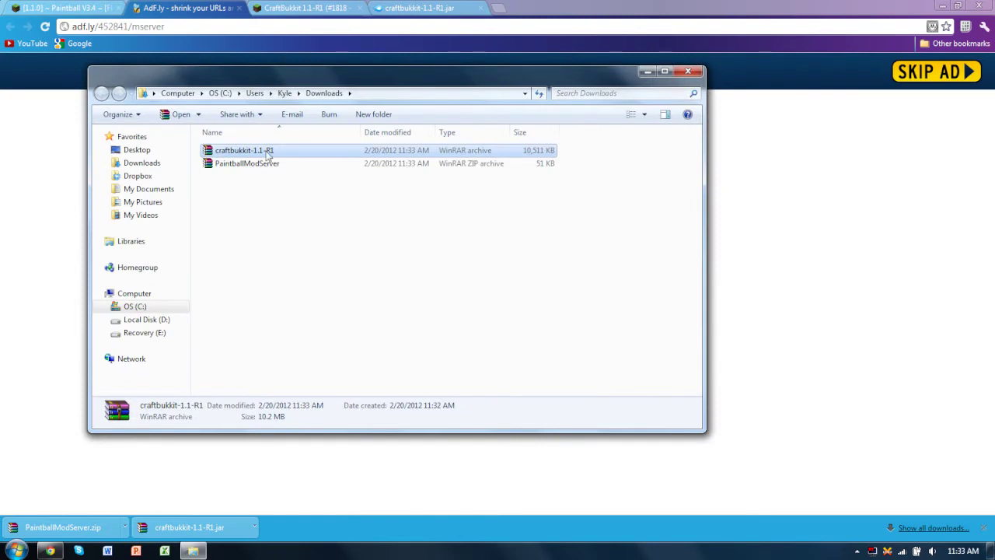
click(267, 153)
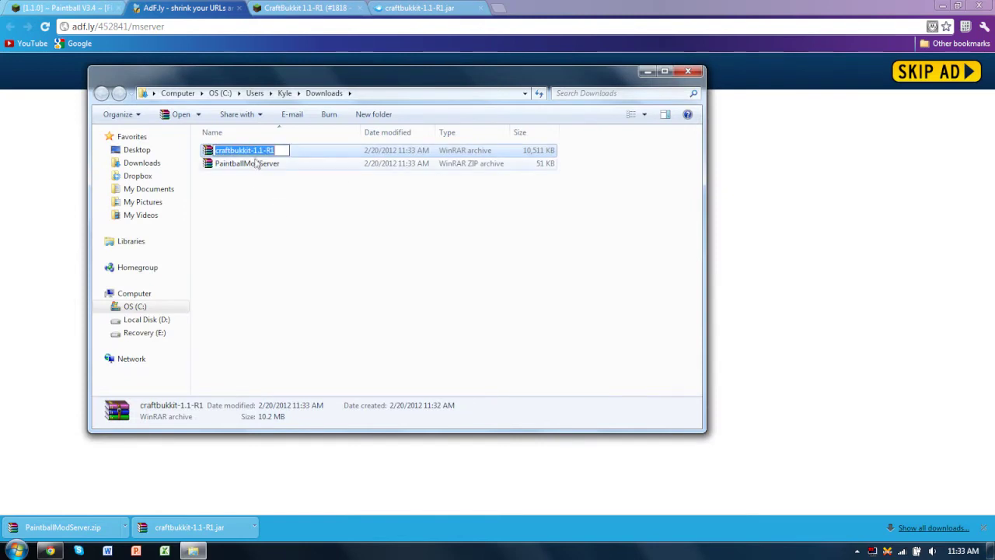
click(285, 181)
click(284, 155)
click(266, 164)
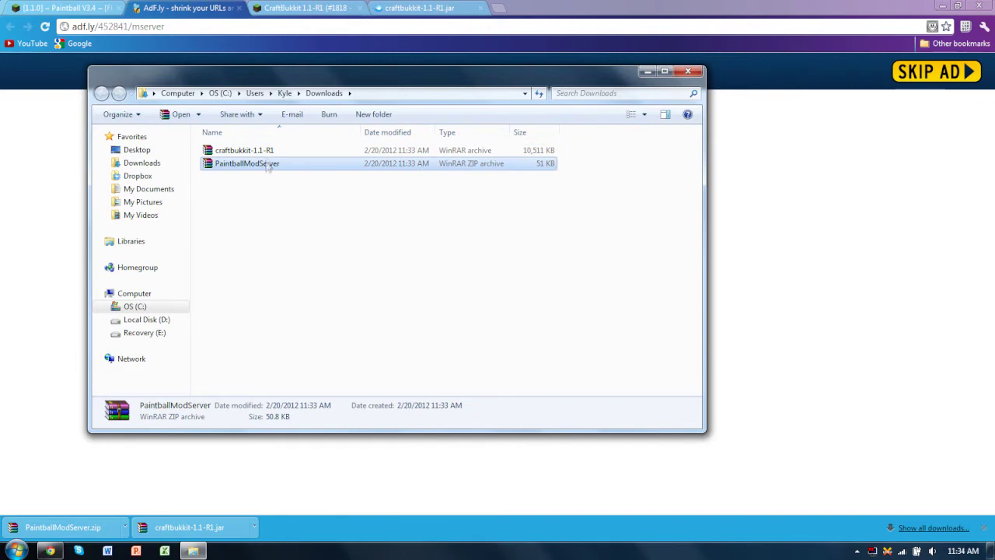
click(247, 152)
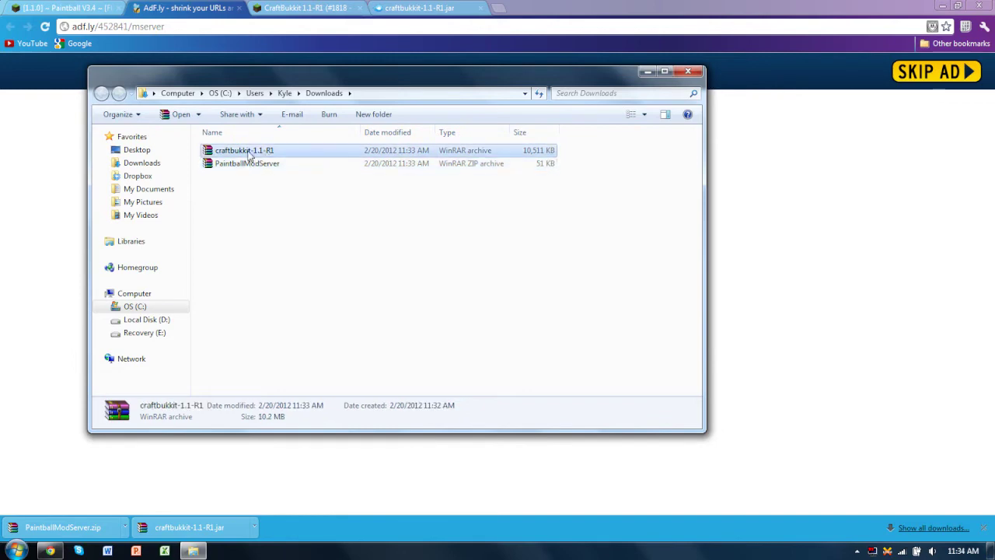
right_click(249, 154)
click(305, 359)
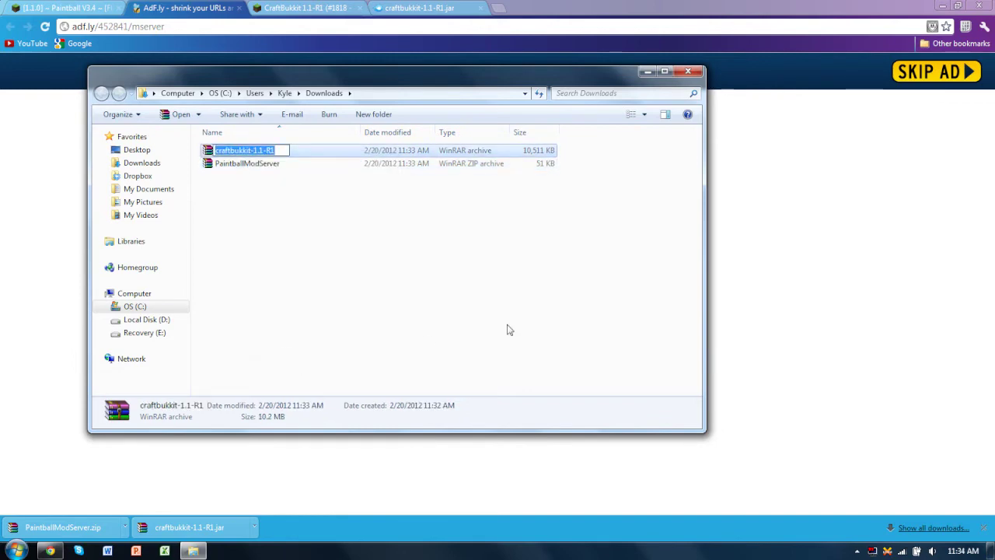
text(Bukkit)
key(Return)
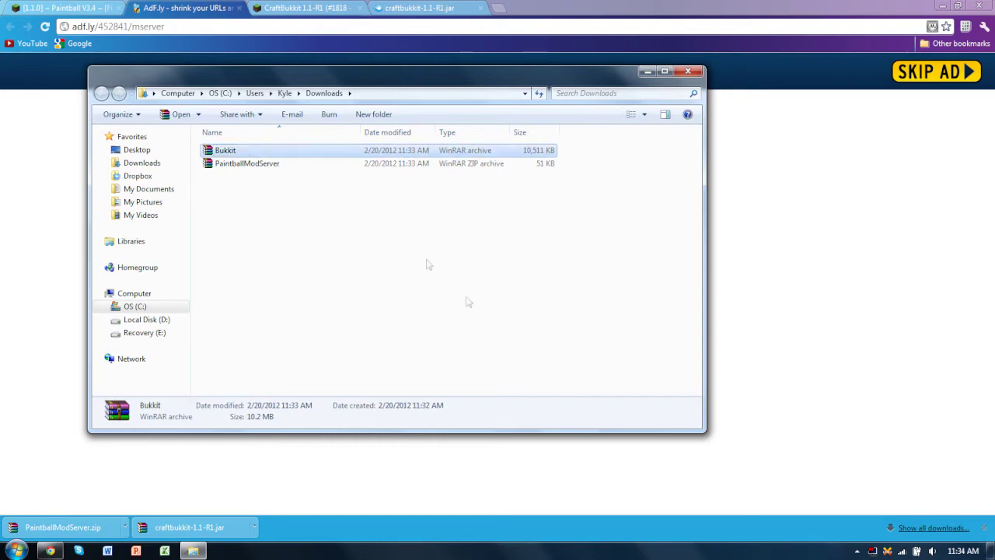
Open the PaintballModServer archive from the Downloads folder in WinRAR.
right_click(220, 150)
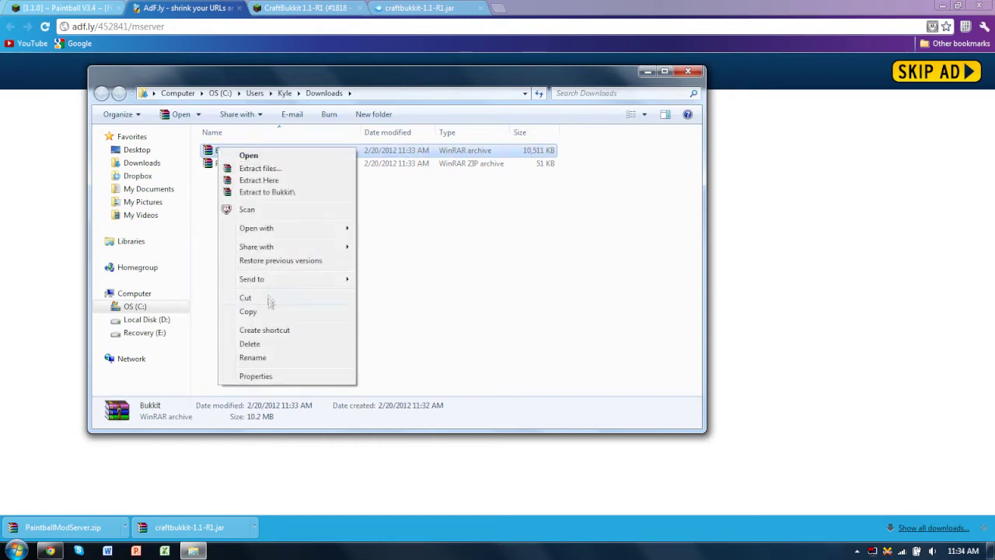
click(207, 184)
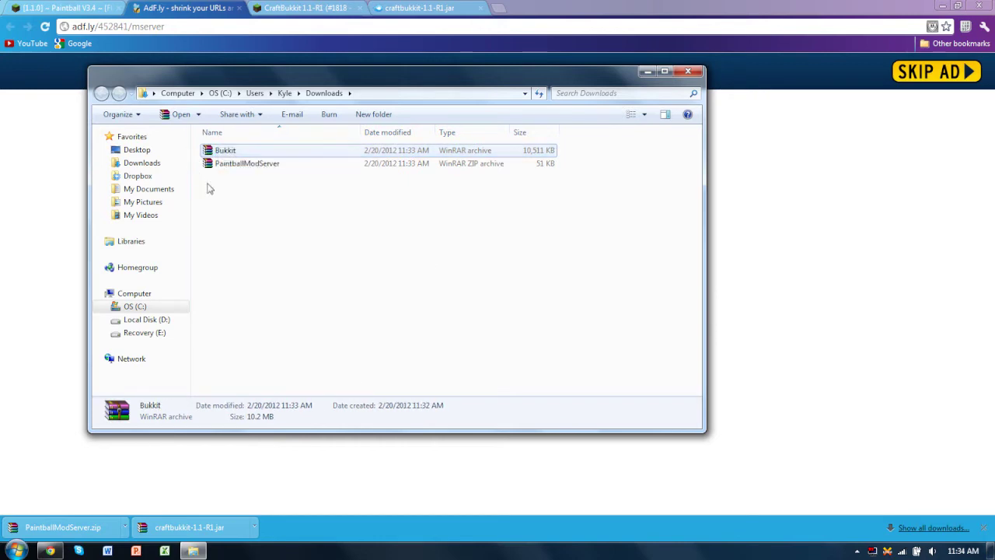
click(229, 154)
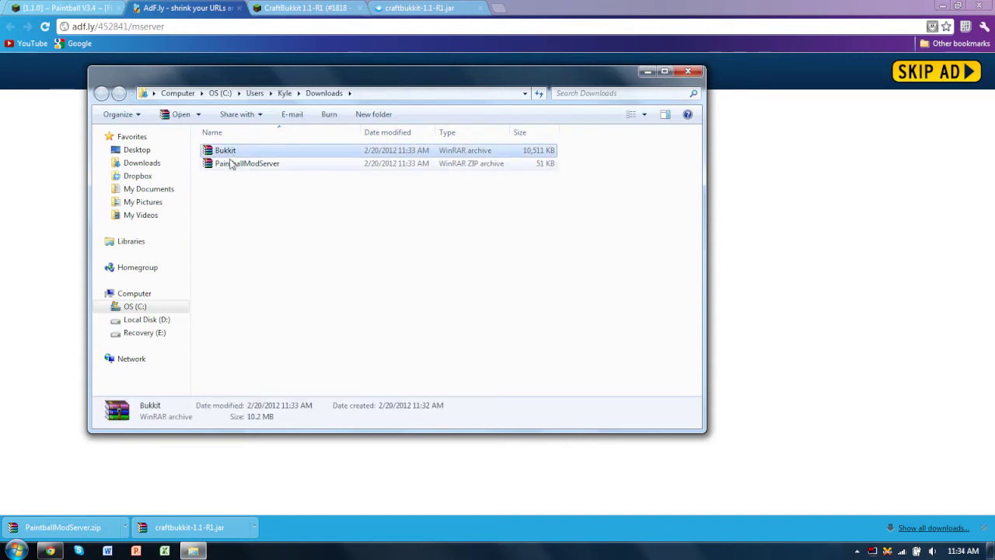
double_click(230, 164)
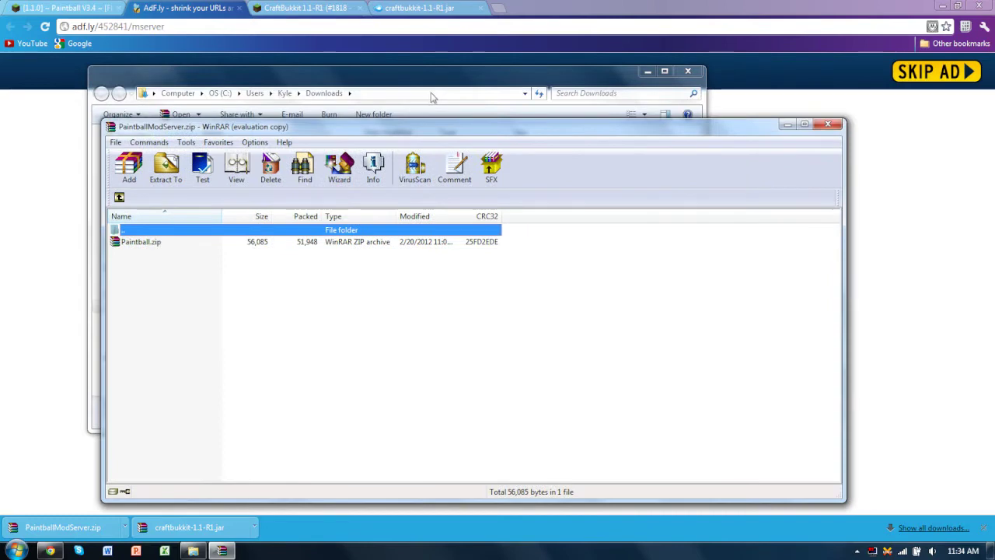
Move the Bukkit jar from Downloads into My Documents > My Games > Minecraft > Bukkit, replacing the existing file.
click(433, 98)
click(225, 151)
right_click(224, 154)
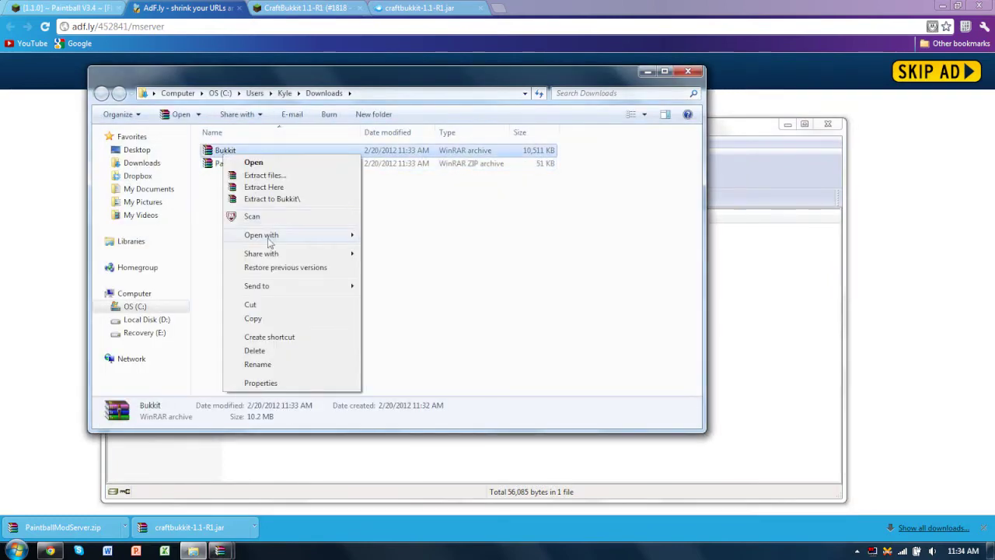
click(251, 305)
click(147, 189)
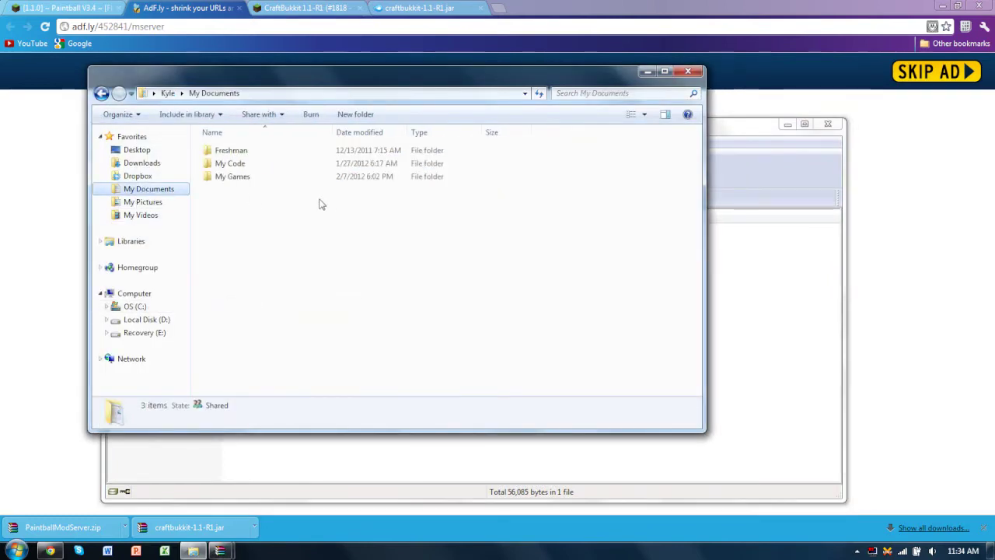
double_click(253, 178)
double_click(254, 164)
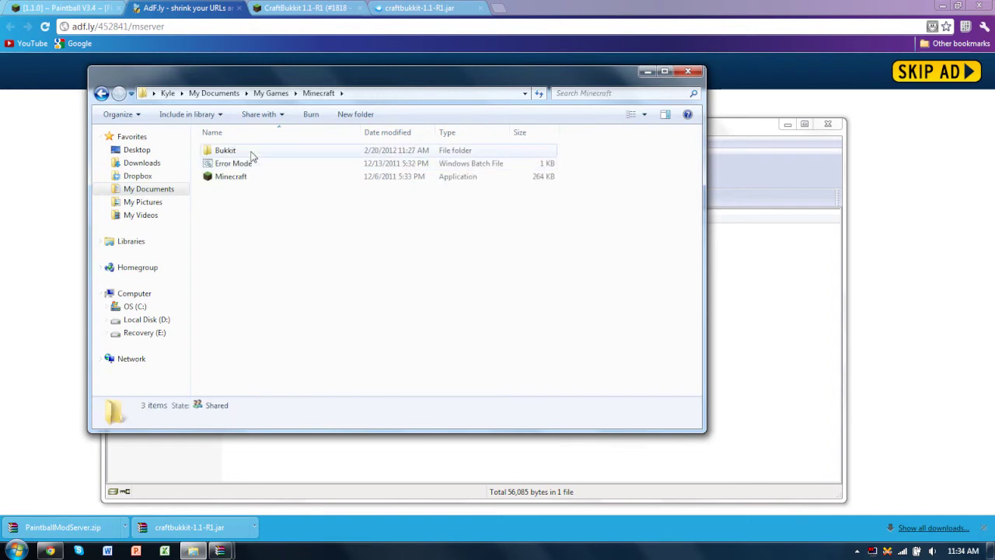
double_click(250, 153)
right_click(667, 261)
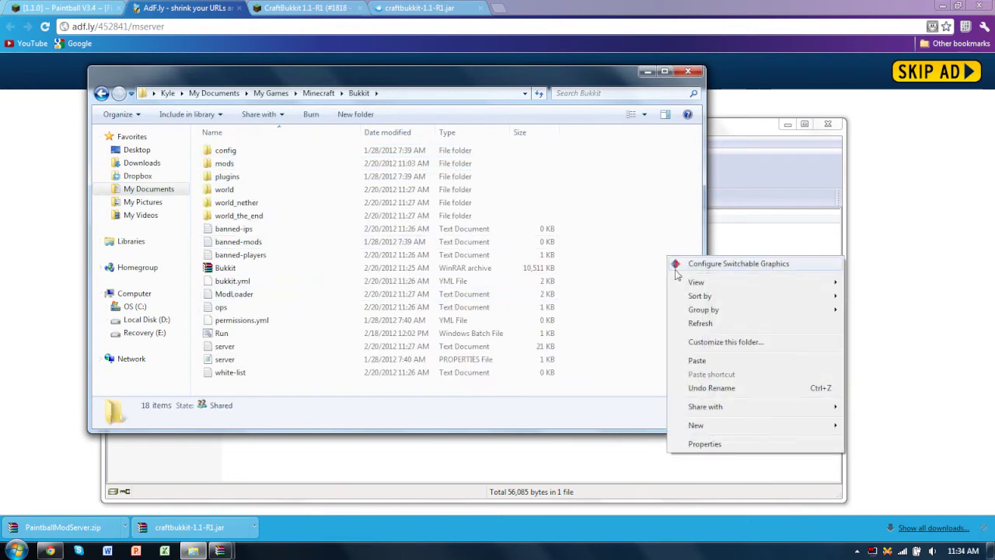
click(715, 361)
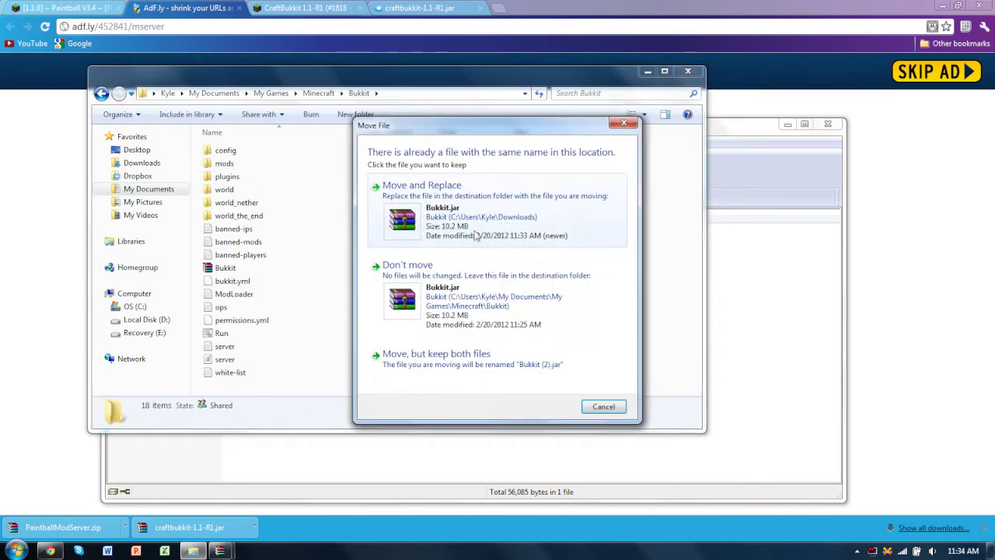
click(475, 235)
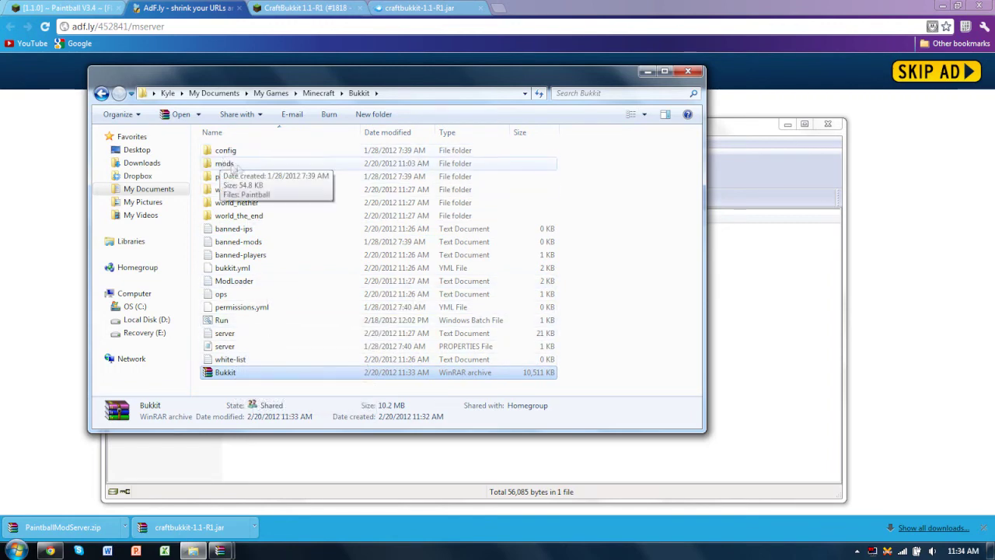
Delete the old Paintball archive from the server's mods folder.
double_click(237, 166)
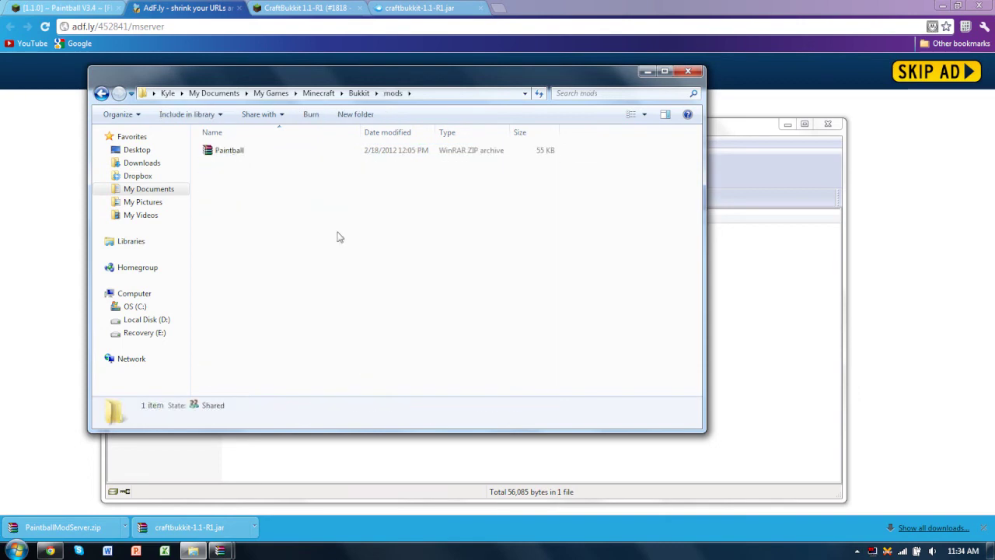
click(230, 151)
right_click(237, 151)
click(269, 337)
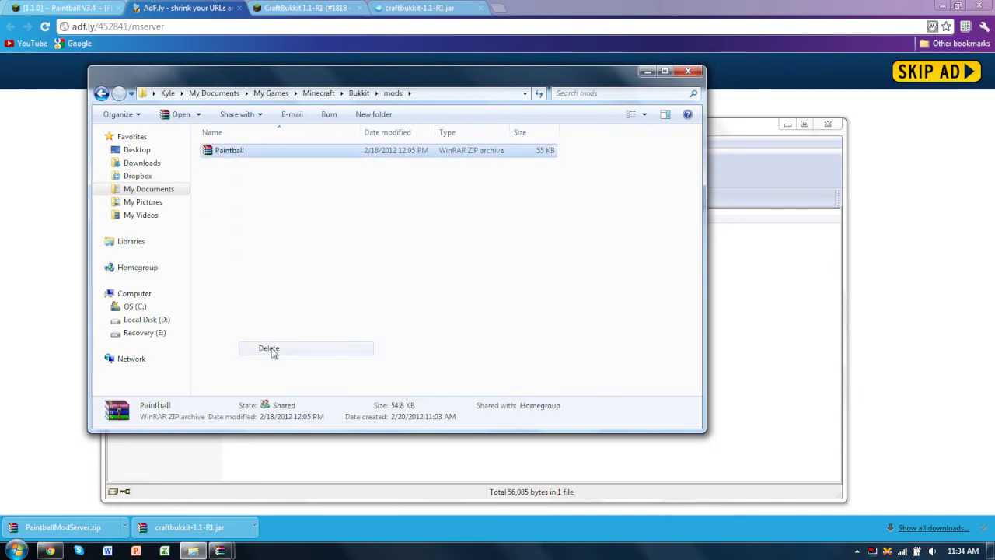
click(533, 327)
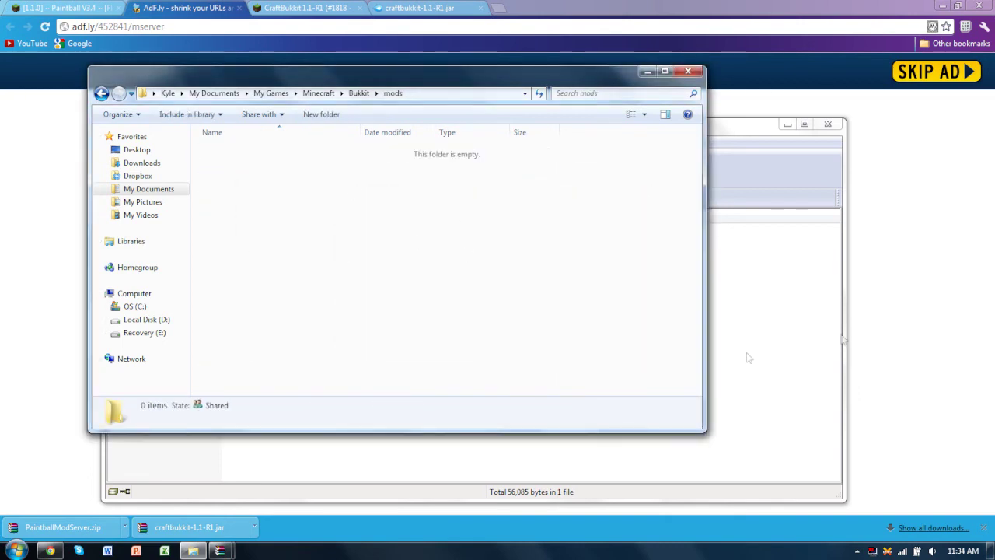
Copy Paintball.zip out of the PaintballModServer archive in WinRAR into the mods folder and close the archive.
click(749, 357)
drag(395, 134, 665, 170)
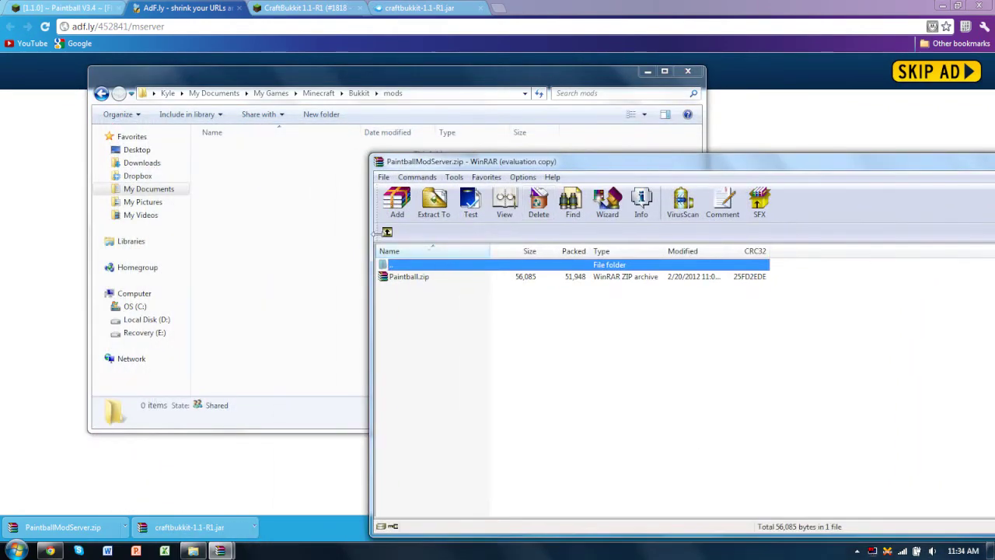
click(387, 232)
double_click(431, 279)
mouse_move(614, 286)
mouse_down()
mouse_move(507, 272)
mouse_move(344, 226)
mouse_move(273, 182)
mouse_up()
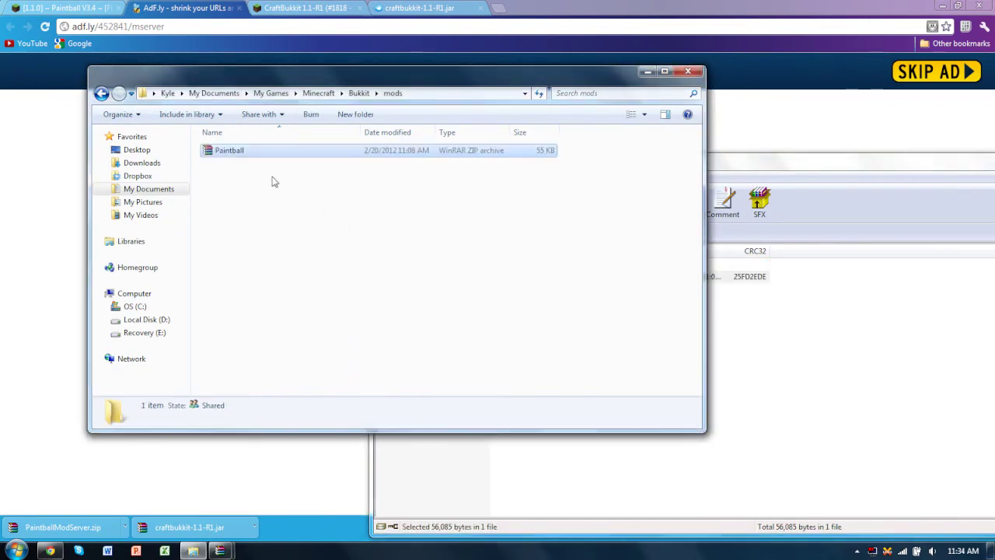
drag(852, 176, 572, 159)
click(809, 158)
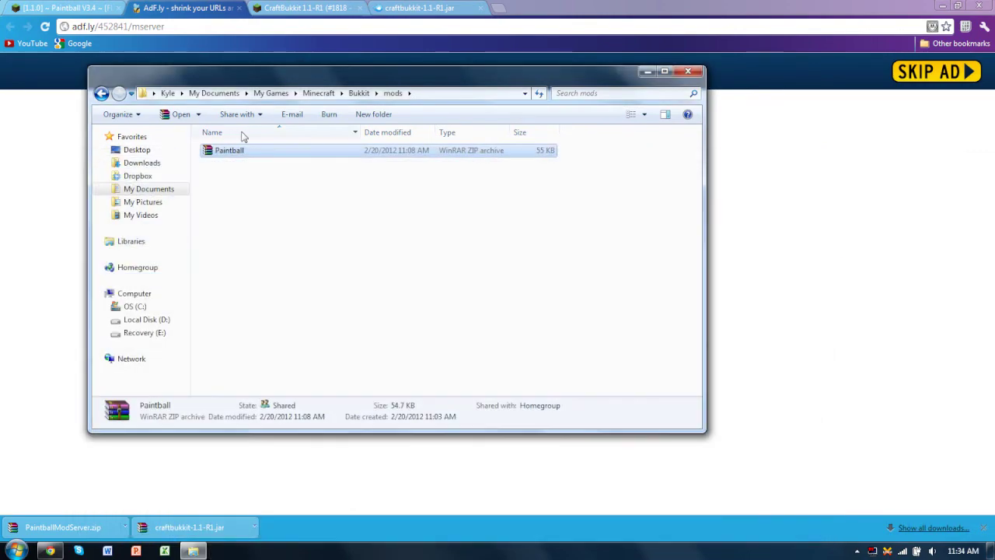
Start the server with the Run batch file in the Bukkit folder, then close the folder window and show the desktop.
click(358, 93)
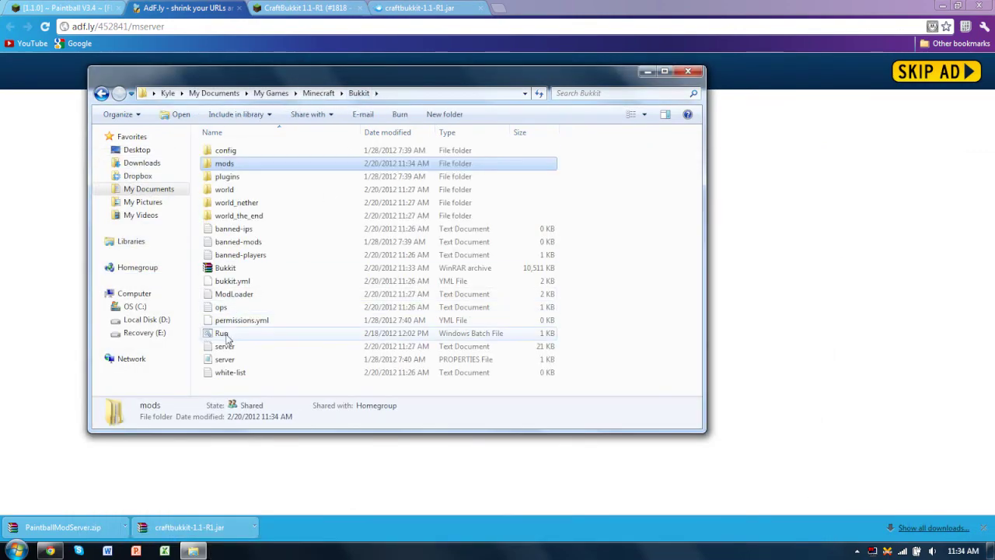
double_click(227, 334)
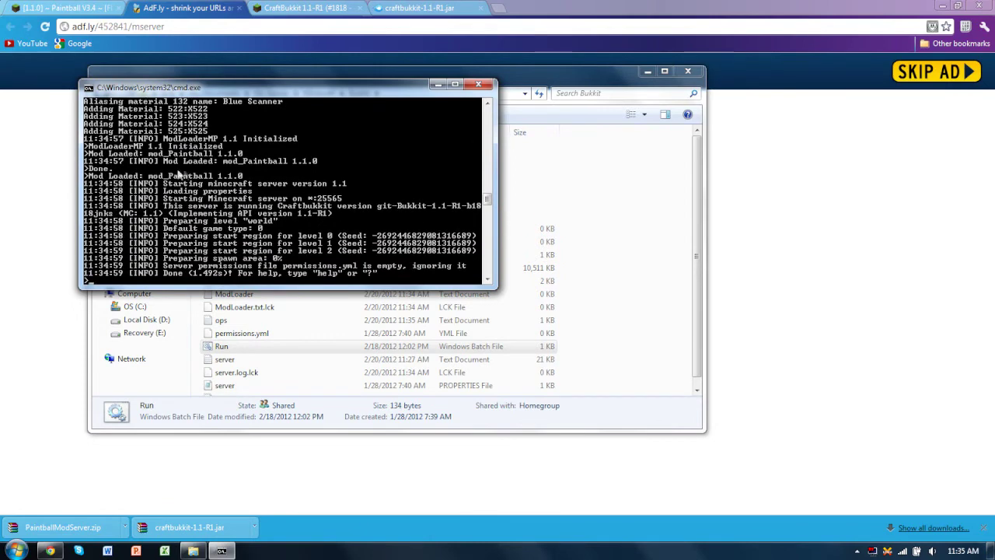
click(604, 203)
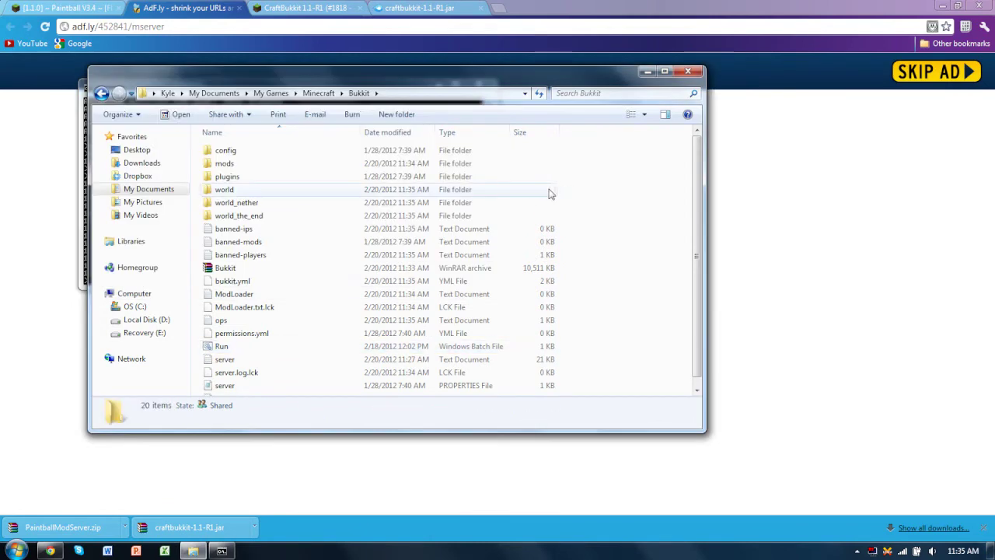
click(687, 71)
click(992, 550)
Launch the Minecraft application from Documents > My Games > Minecraft.
click(16, 551)
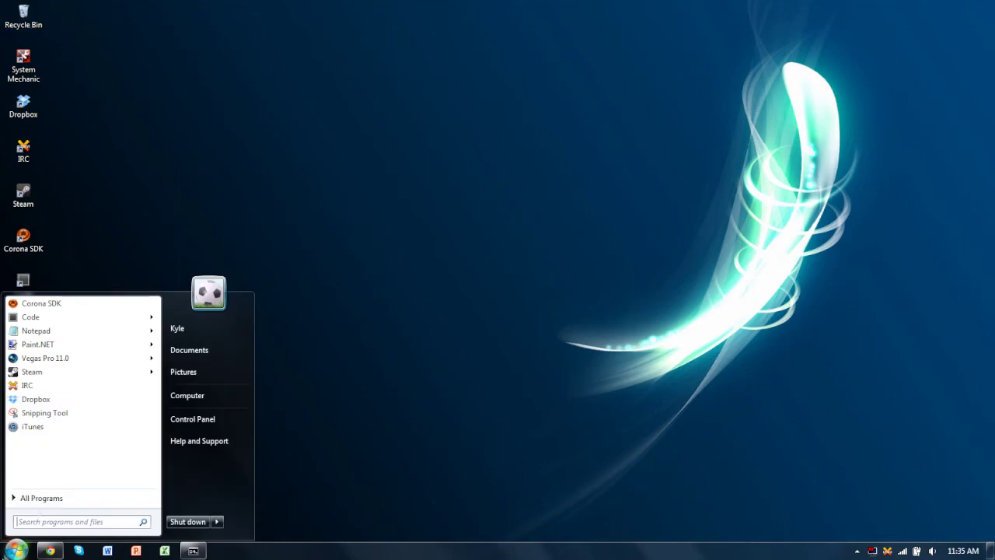
click(218, 345)
double_click(298, 210)
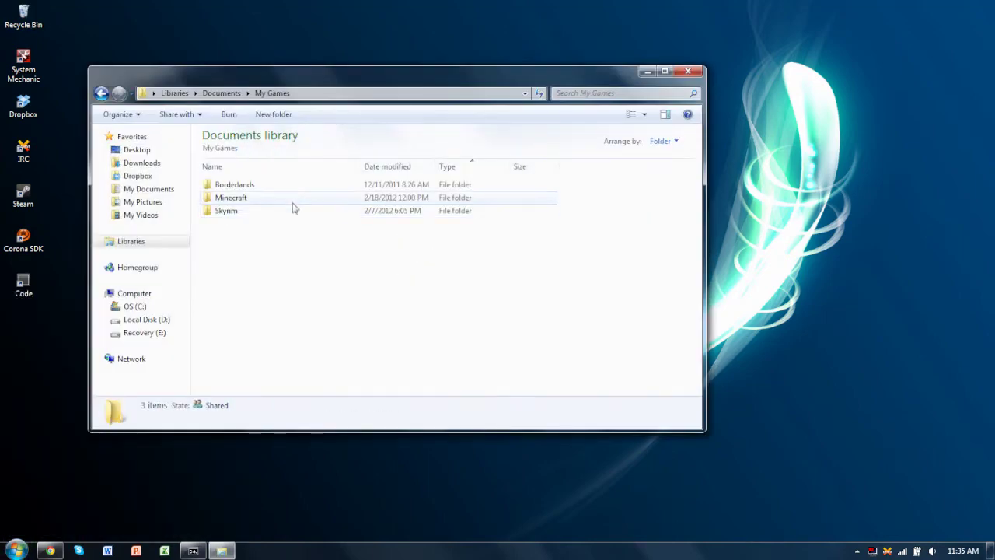
double_click(291, 199)
double_click(279, 199)
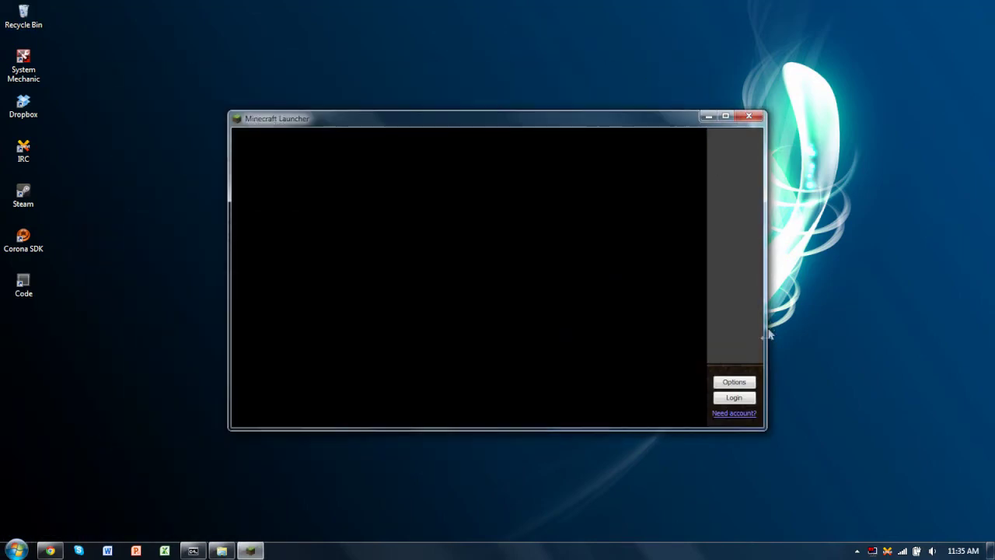
Log in to Minecraft and join the saved server in Multiplayer.
click(728, 396)
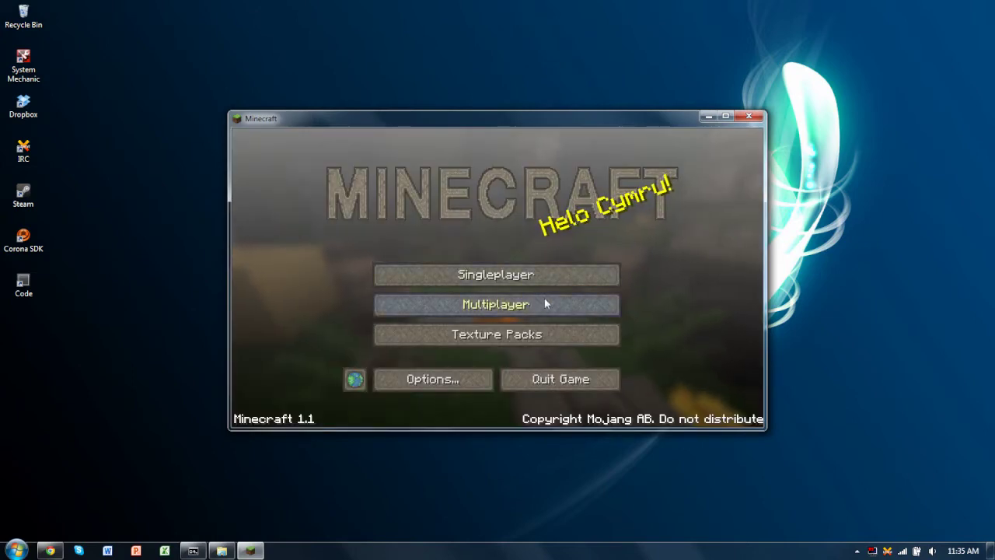
click(544, 300)
double_click(457, 193)
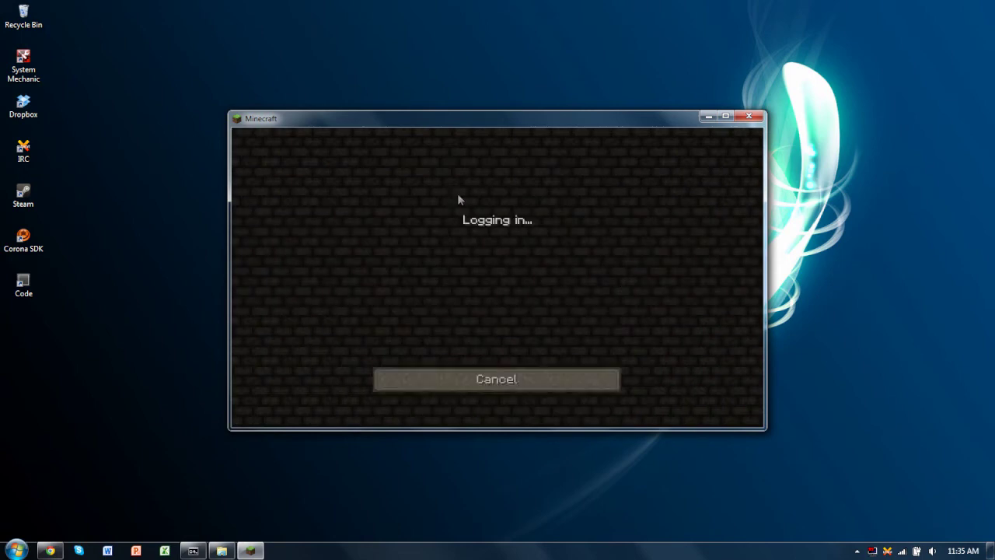
Maximize the game window and take Red Pellets and the red paintball gun (item 503) from the TooManyItems list.
key(e)
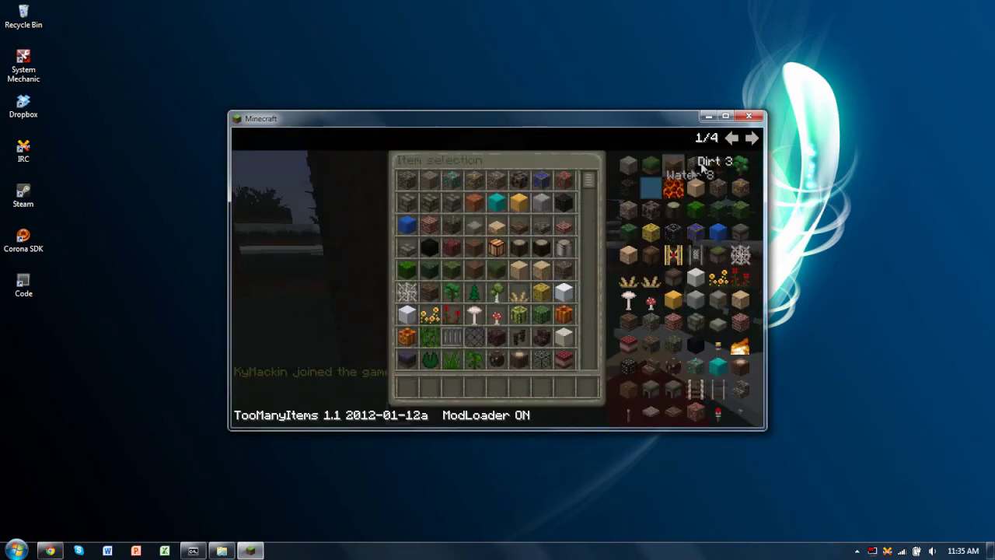
click(725, 117)
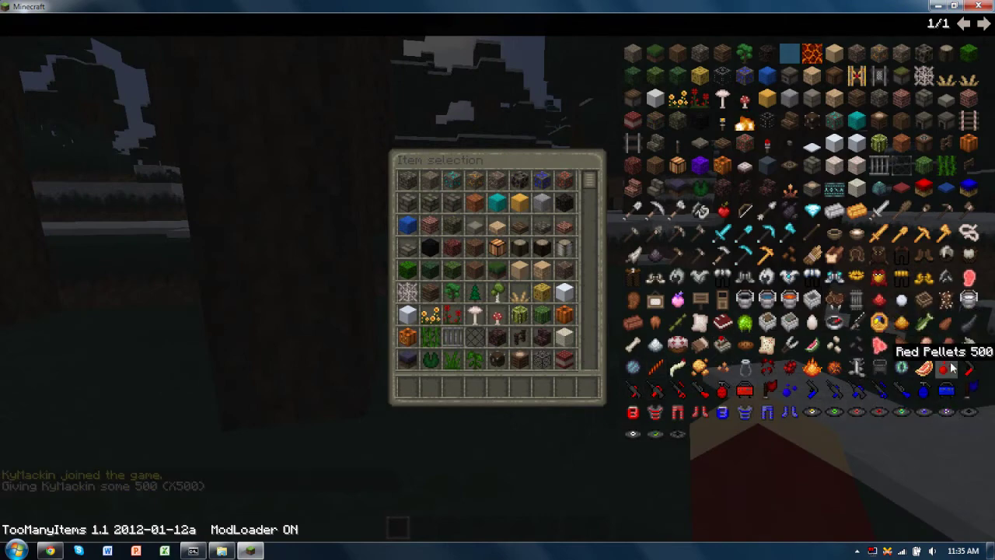
key(e)
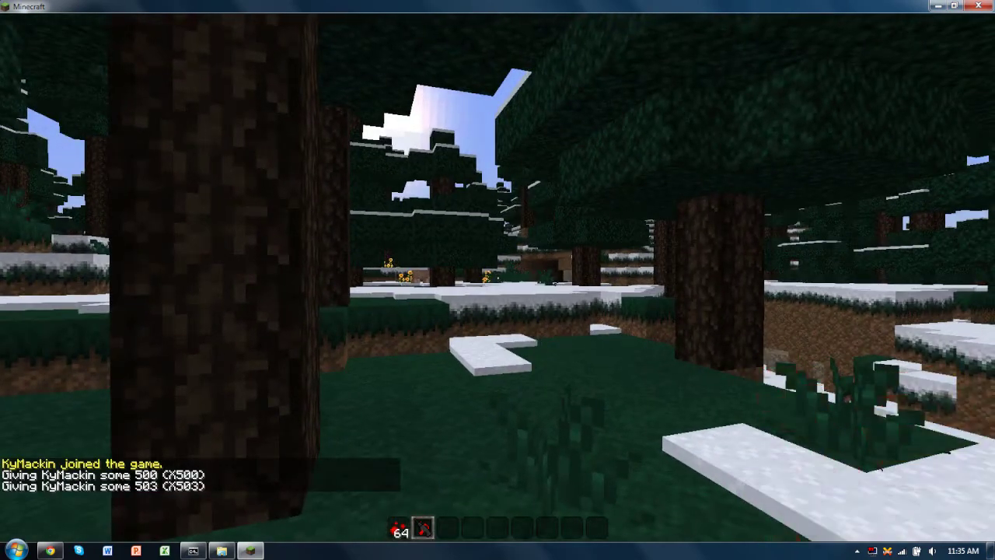
Equip the red paintball gun from the second hotbar slot and fire several pellets in the forest.
key(2)
right_click(498, 280)
right_click(498, 280)
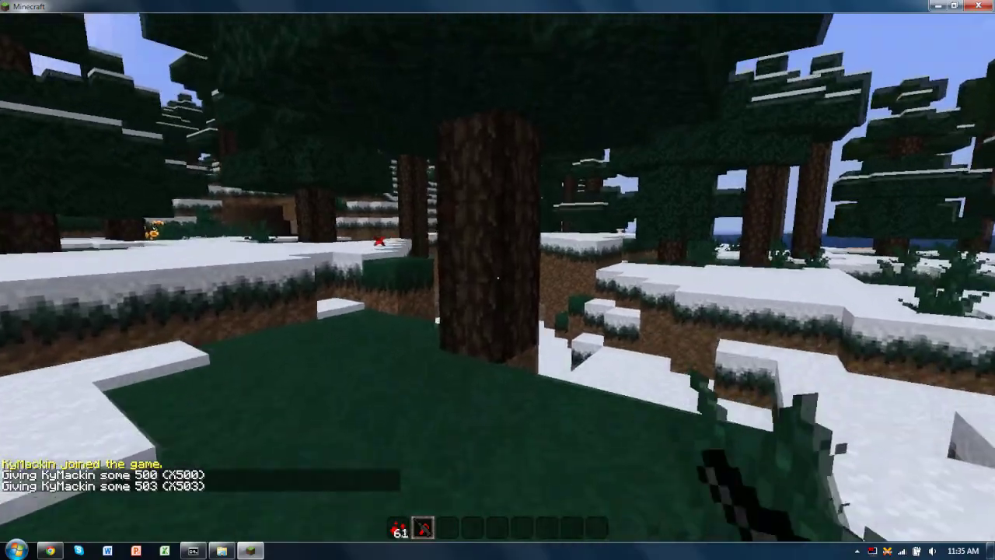
Walk through the snowy forest to the shoreline and aim the paintball gun across the water.
key(w)
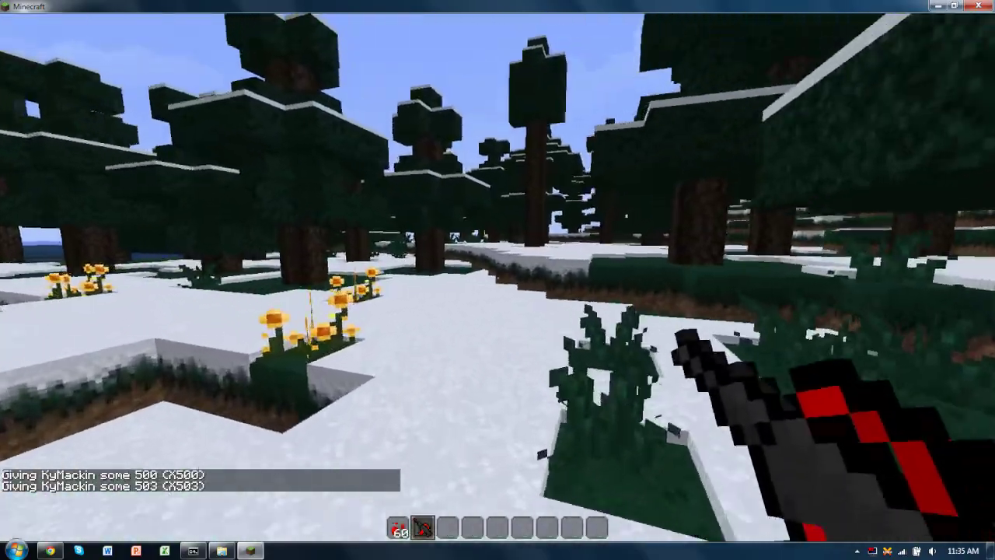
key(w)
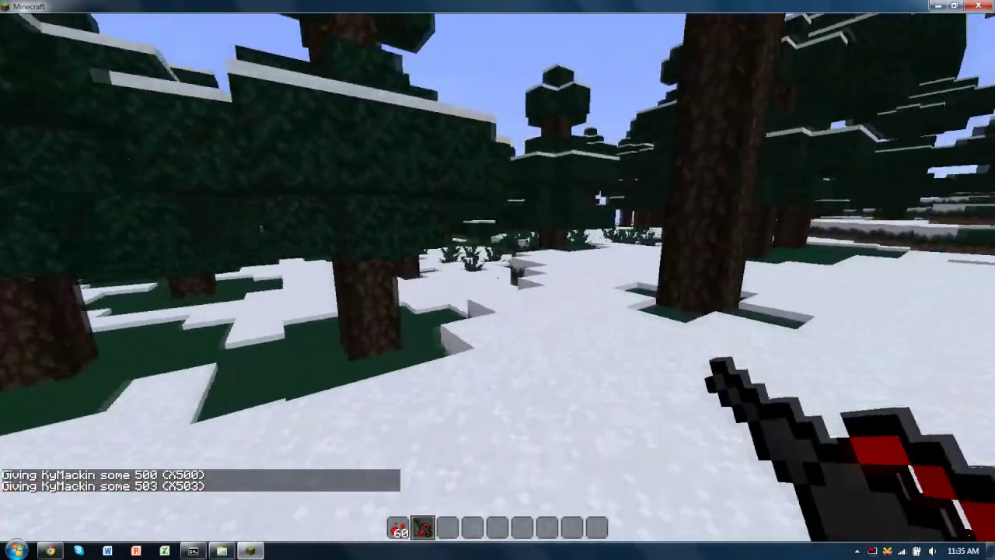
key(w)
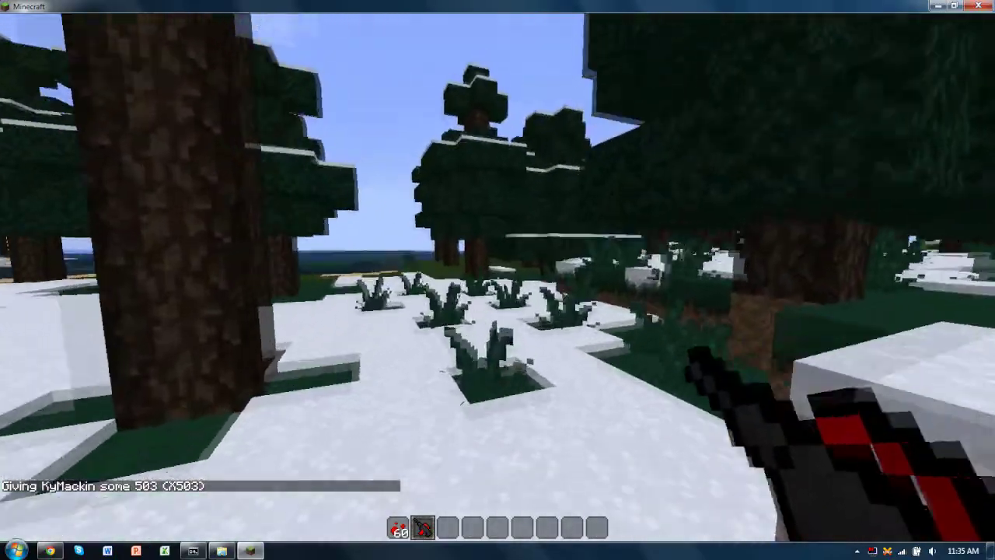
key(w)
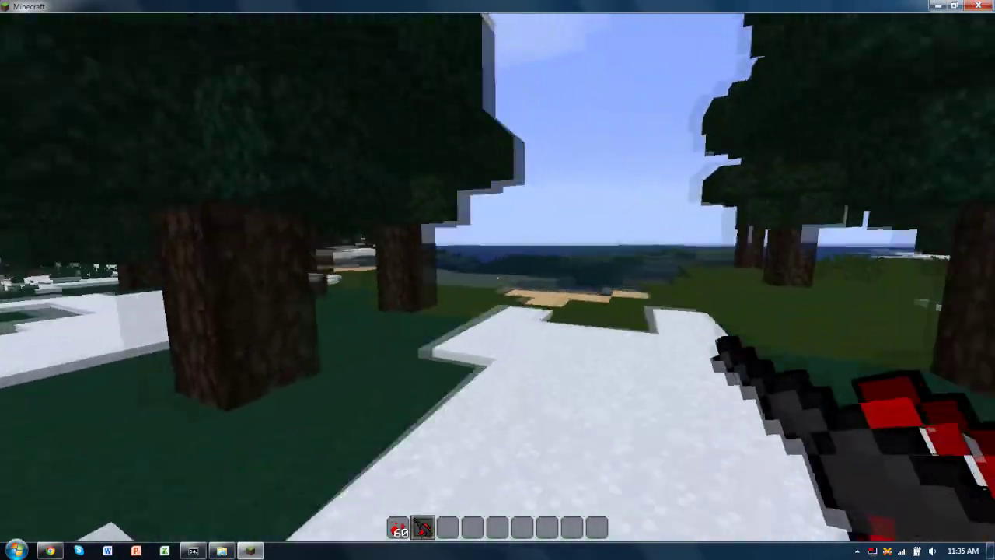
key(w)
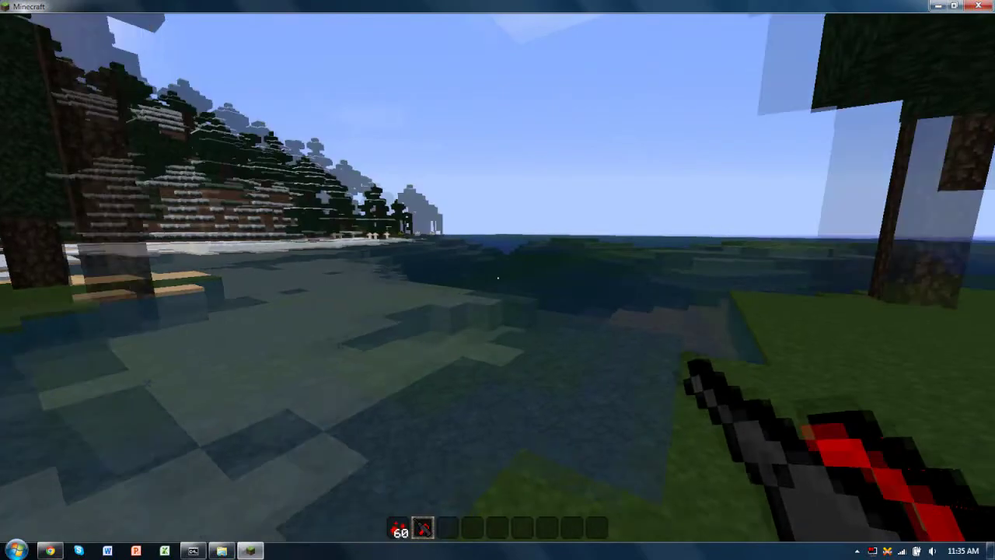
key(w)
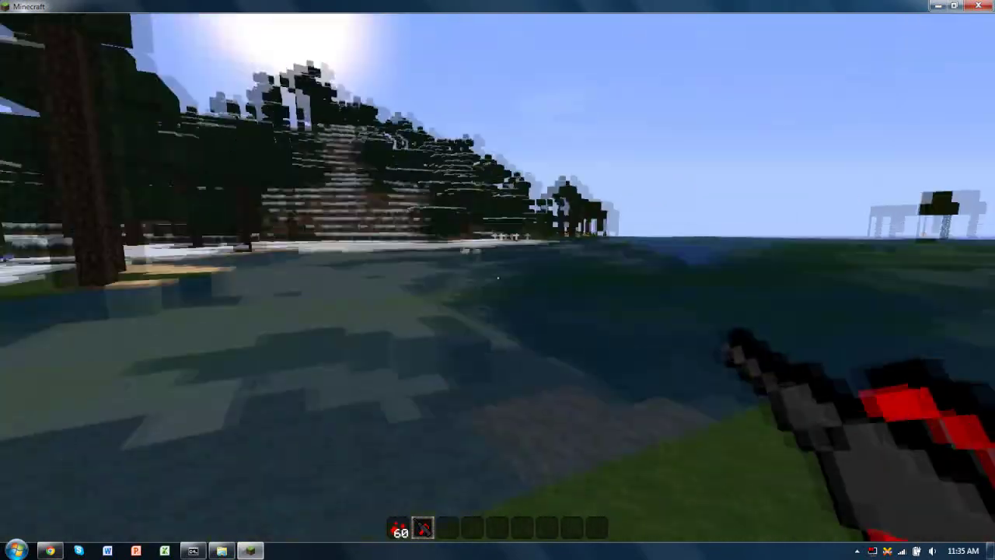
right_click(498, 280)
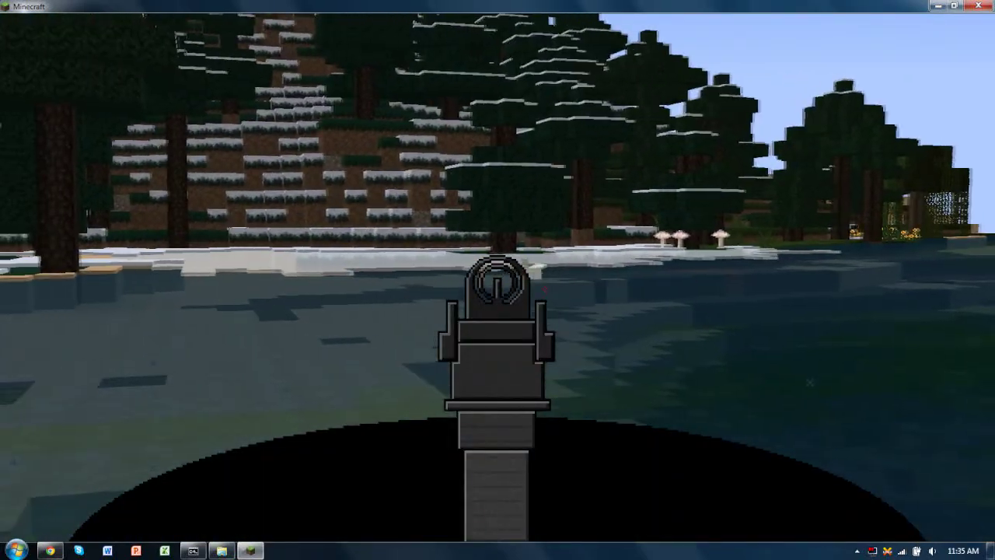